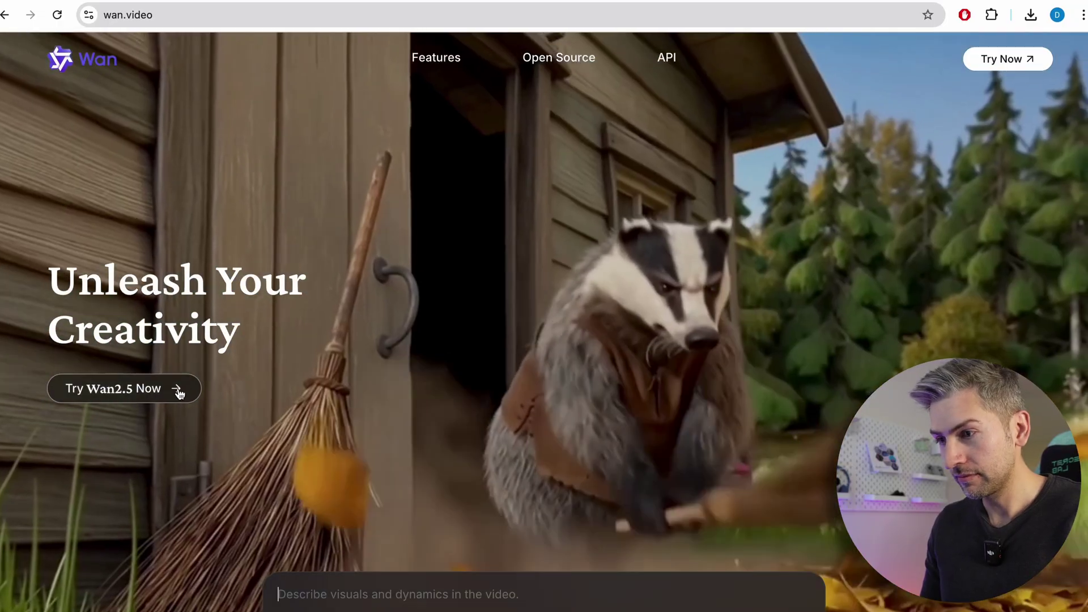
Step: Launch Wan2.5 from the landing page and browse the Explore gallery of sample images and videos
{"action": "left_click", "coordinate": [179, 393]}
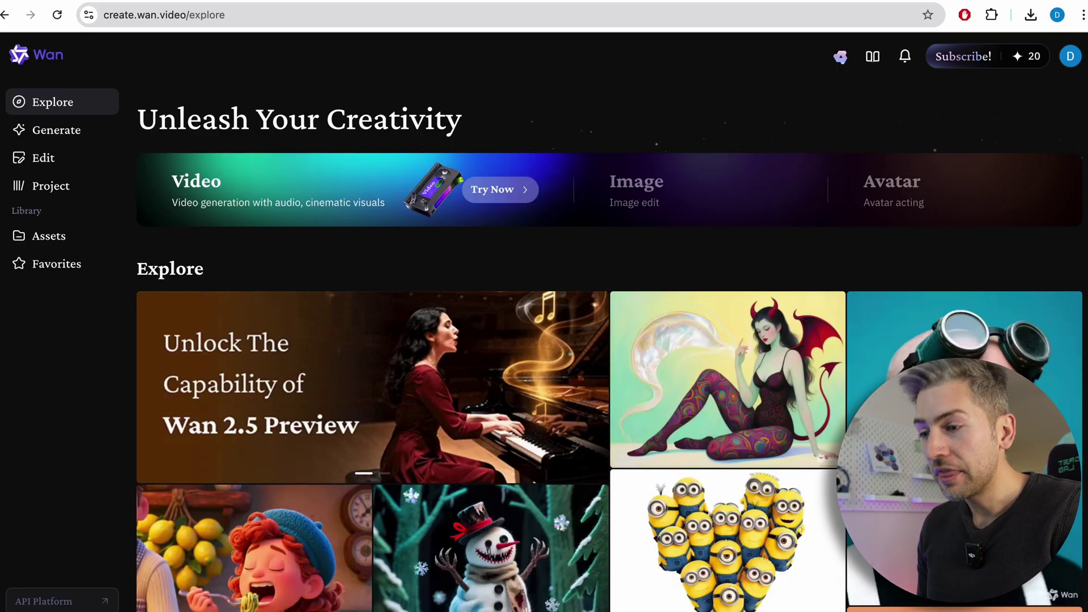
{"action": "scroll", "coordinate": [609, 345], "scroll_direction": "down", "scroll_amount": 10}
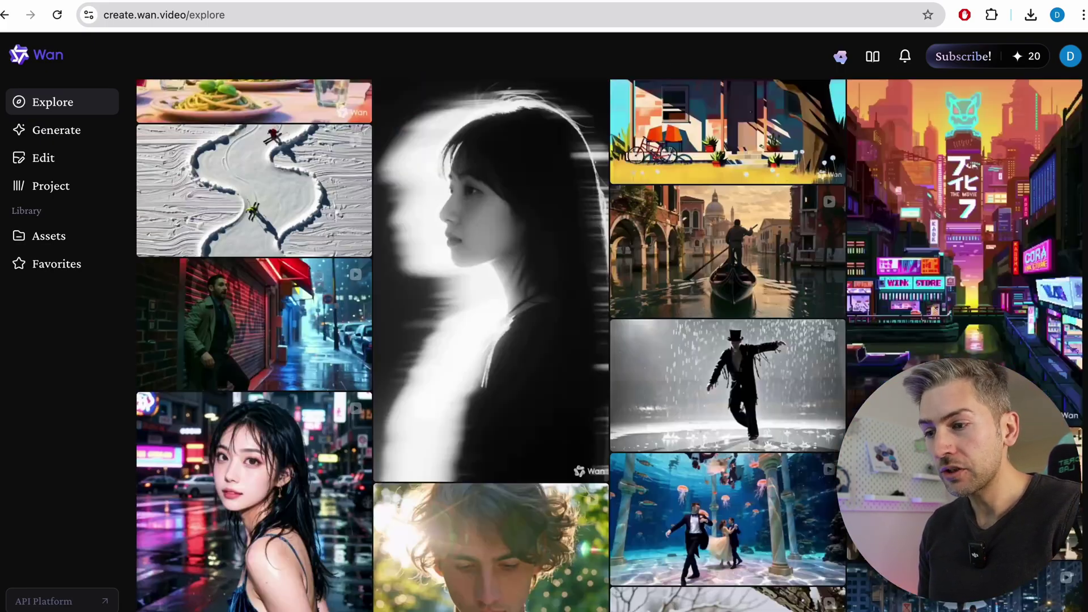
{"action": "scroll", "coordinate": [609, 346], "scroll_direction": "down", "scroll_amount": 12}
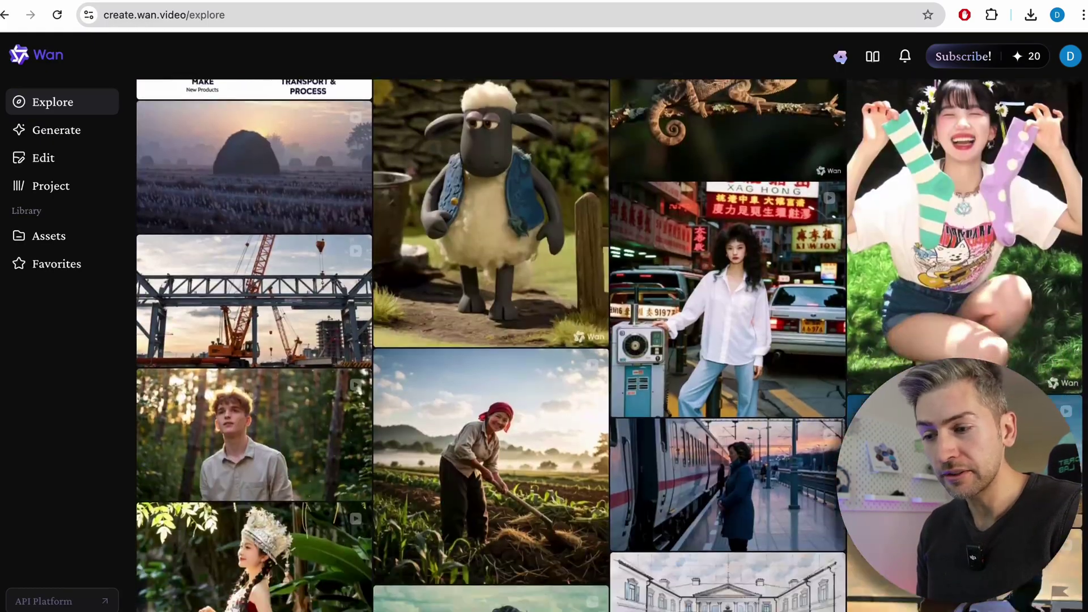
{"action": "scroll", "coordinate": [609, 346], "scroll_direction": "down", "scroll_amount": 10}
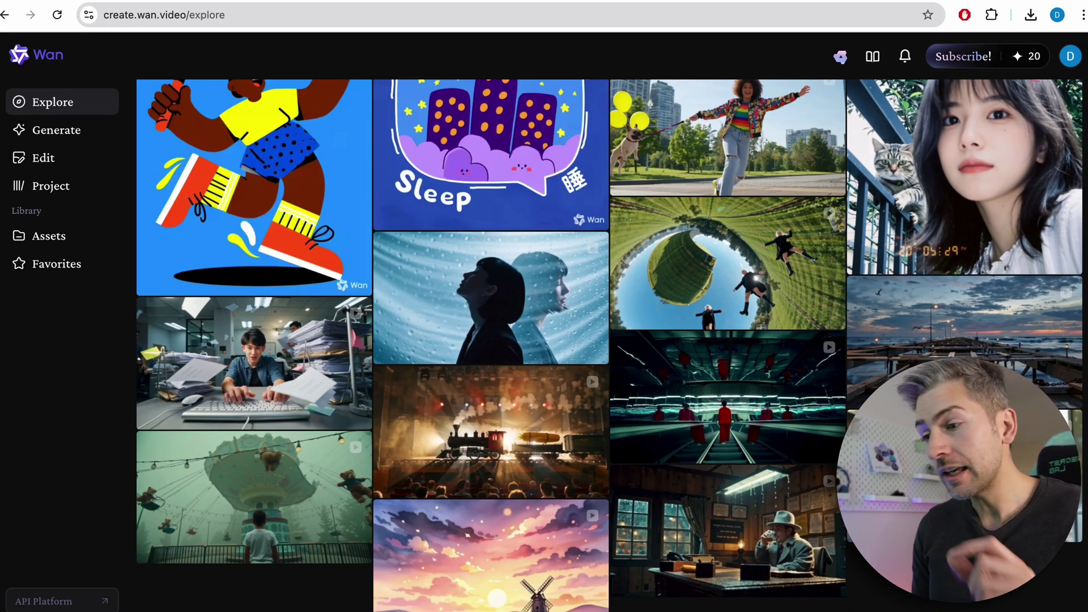
{"action": "scroll", "coordinate": [253, 481], "scroll_direction": "up", "scroll_amount": 3}
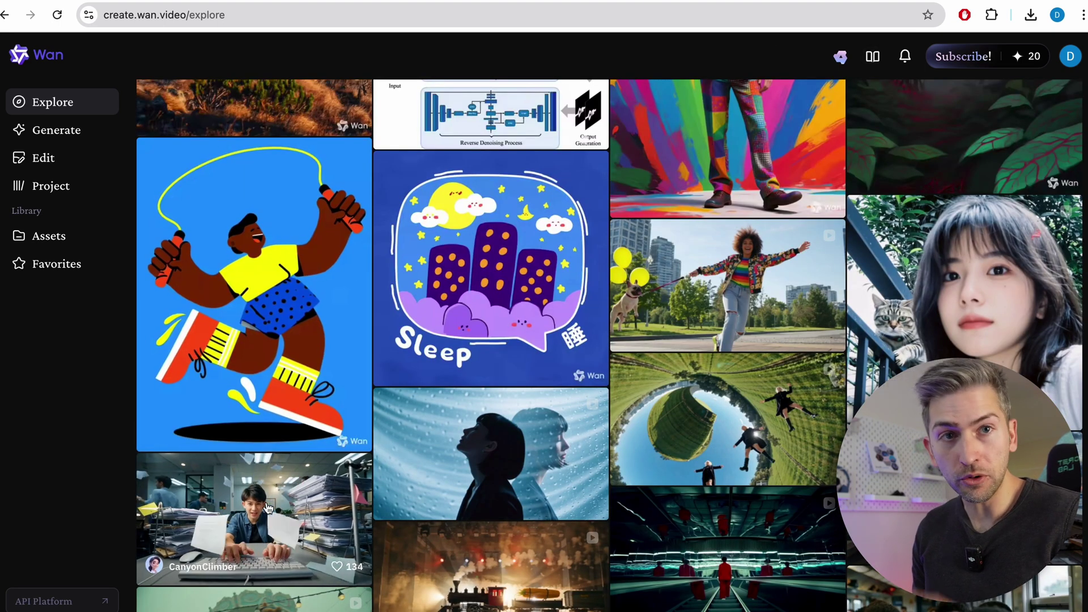
{"action": "scroll", "coordinate": [269, 508], "scroll_direction": "down", "scroll_amount": 1}
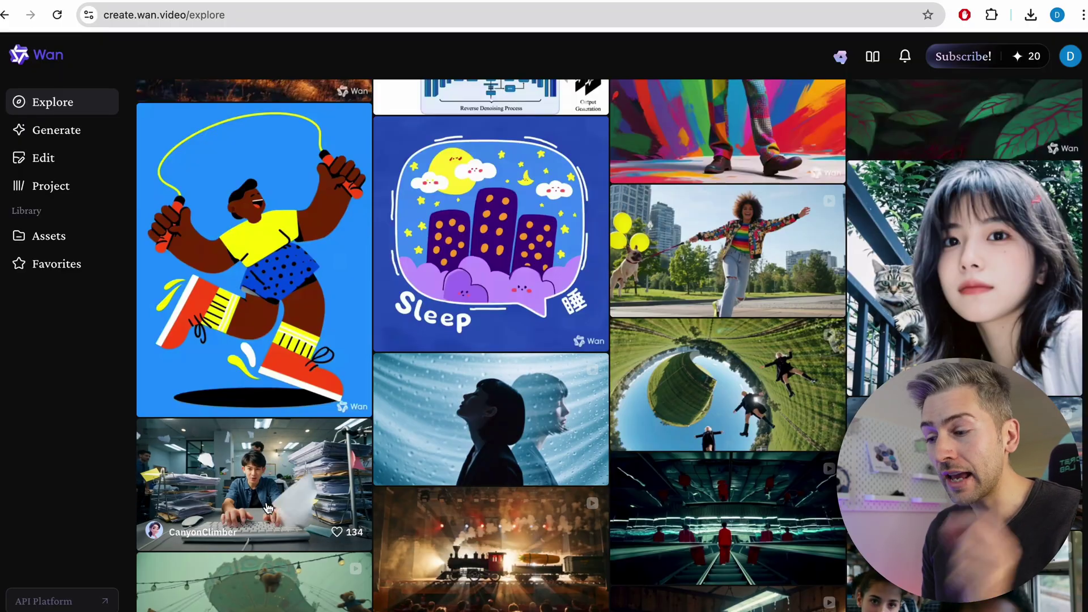
{"action": "scroll", "coordinate": [268, 507], "scroll_direction": "down", "scroll_amount": 2}
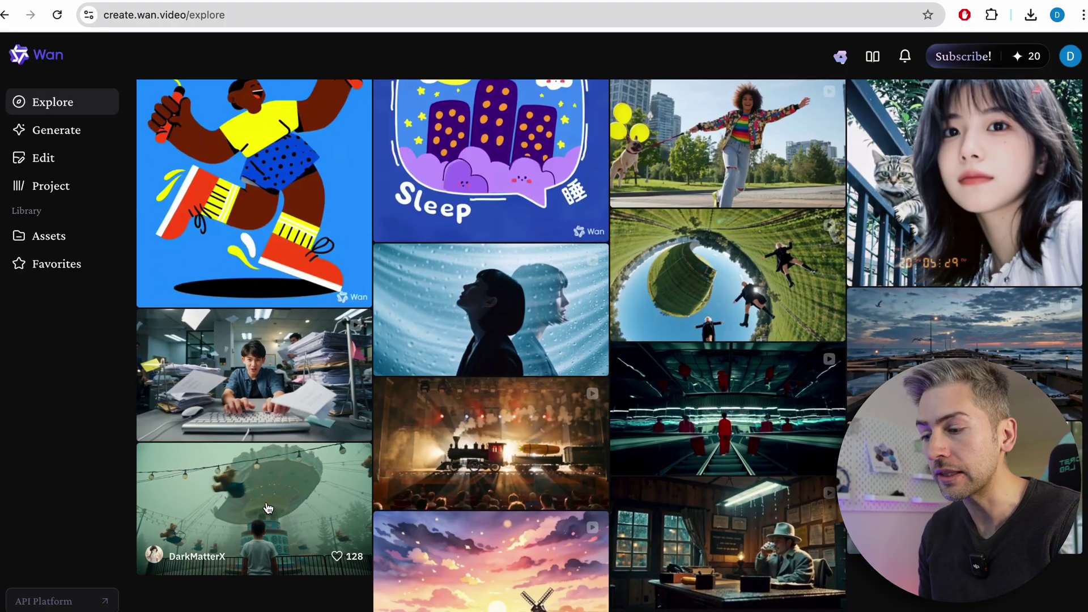
{"action": "scroll", "coordinate": [269, 509], "scroll_direction": "down", "scroll_amount": 4}
Step: Examine the prompts and model details of the watercolor windmill sunset video and other creations in the Explore gallery
{"action": "left_click", "coordinate": [505, 414]}
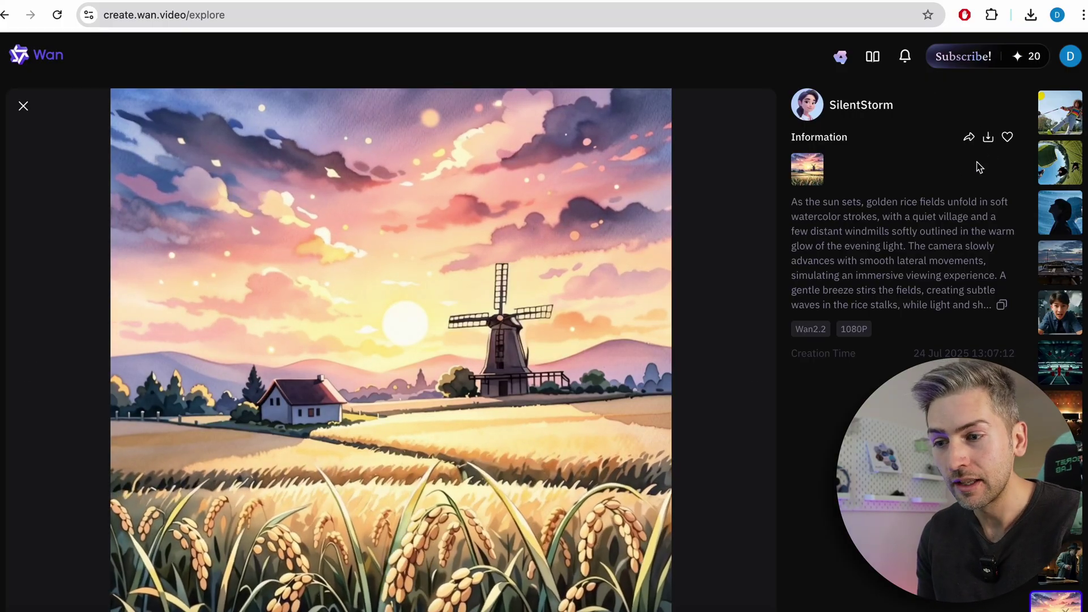
{"action": "mouse_move", "coordinate": [1004, 306]}
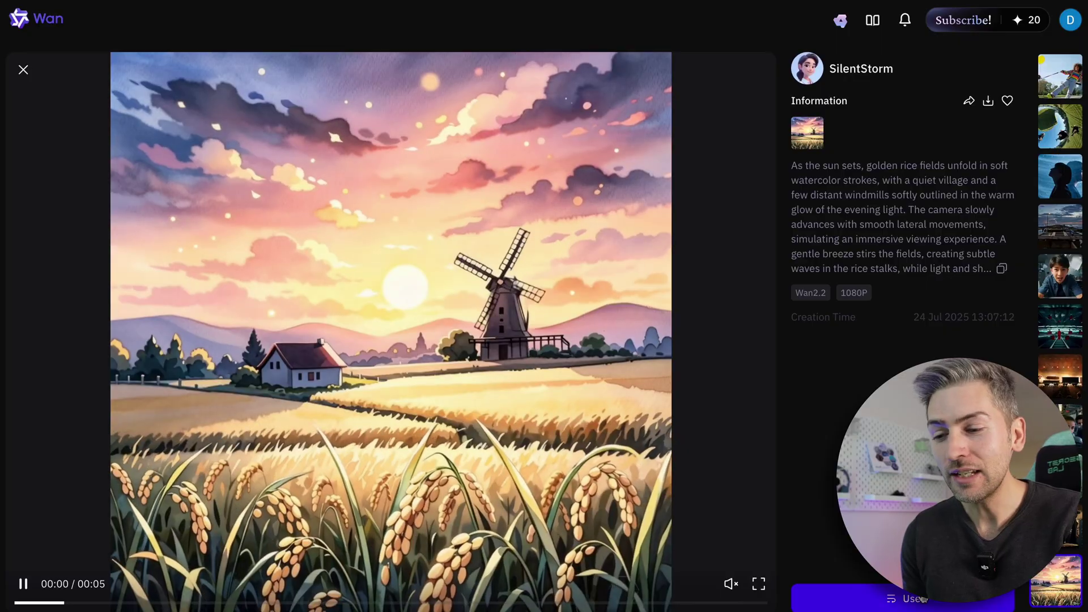
{"action": "key", "text": "Escape"}
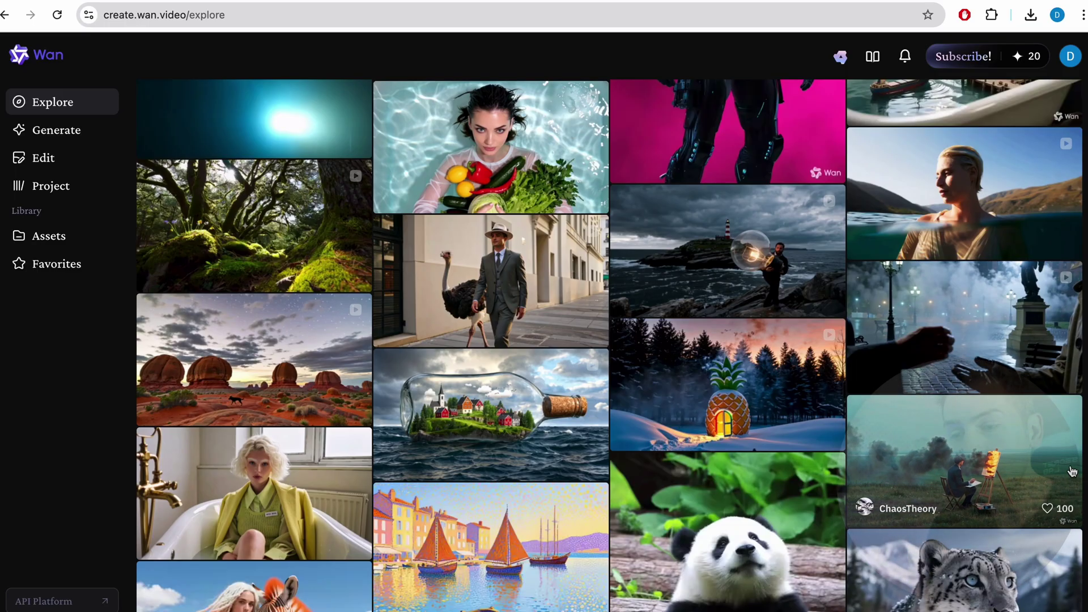
{"action": "left_click", "coordinate": [1072, 472]}
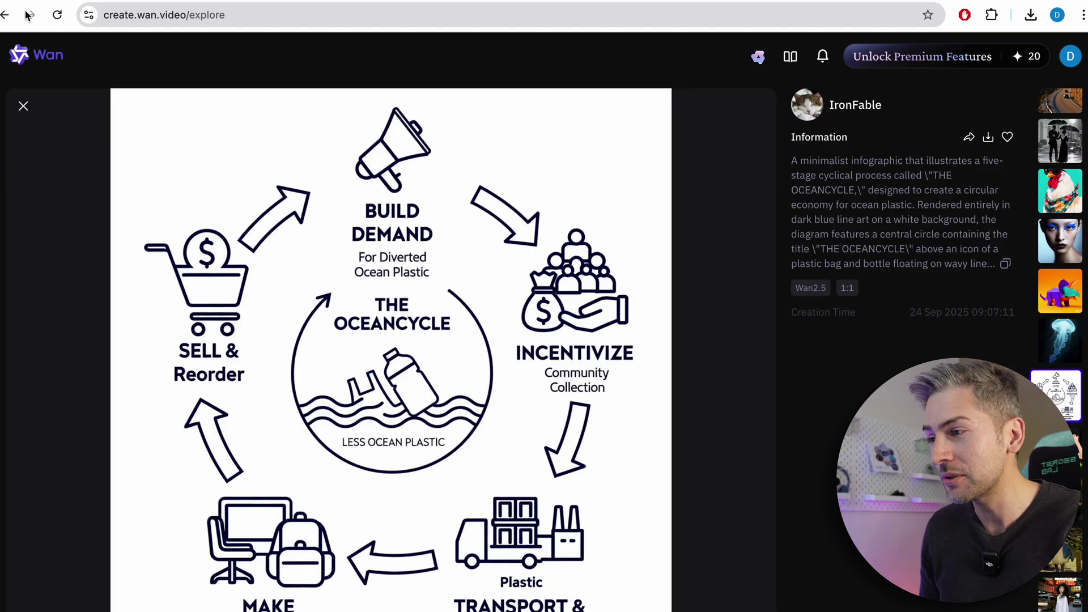
{"action": "key", "text": "Down"}
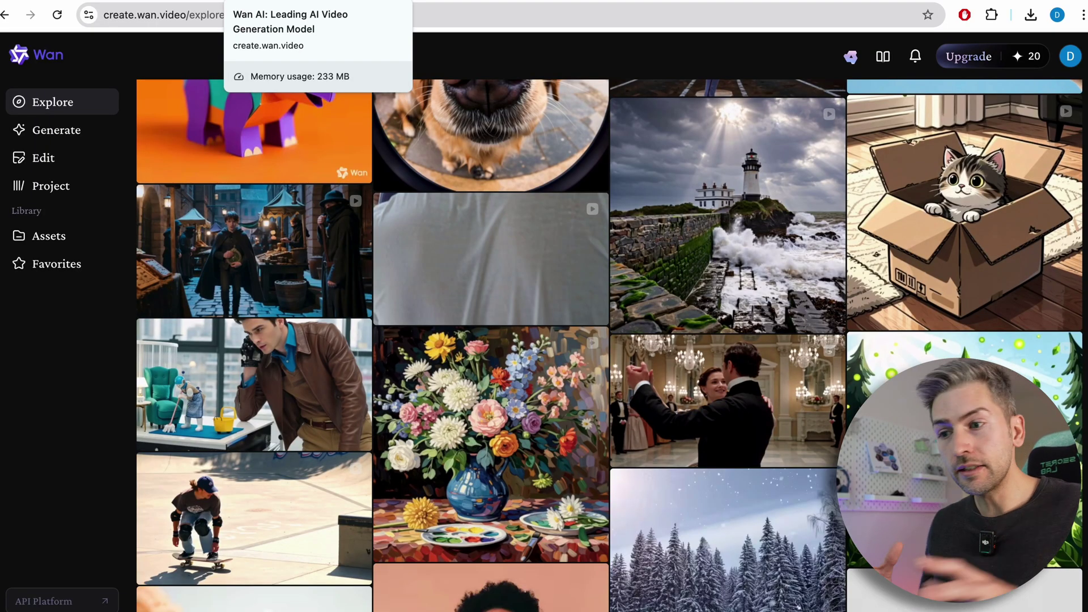
{"action": "mouse_move", "coordinate": [1051, 217]}
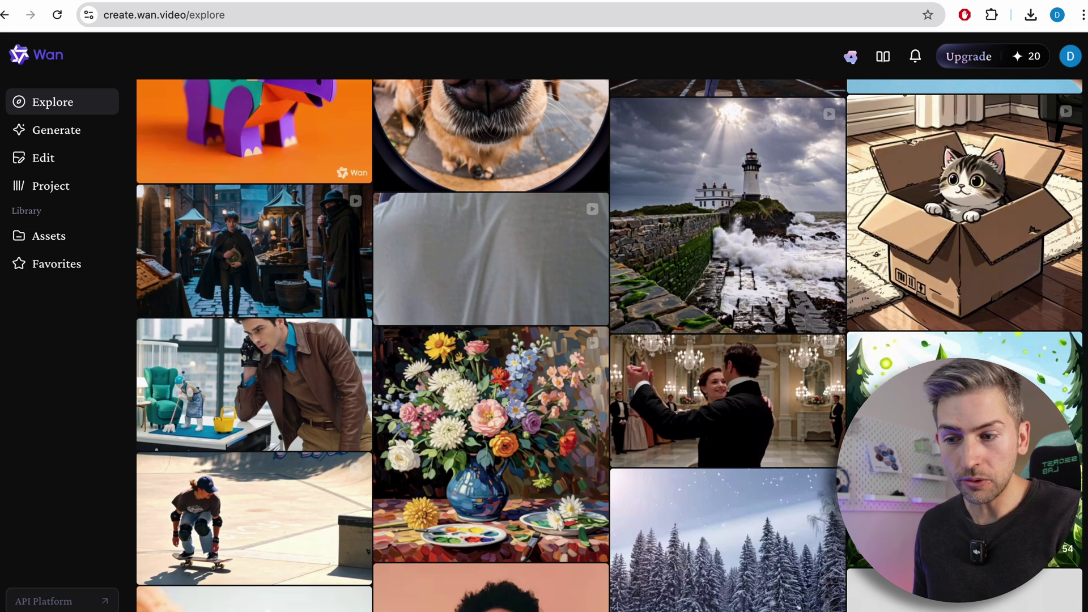
{"action": "mouse_move", "coordinate": [1035, 407]}
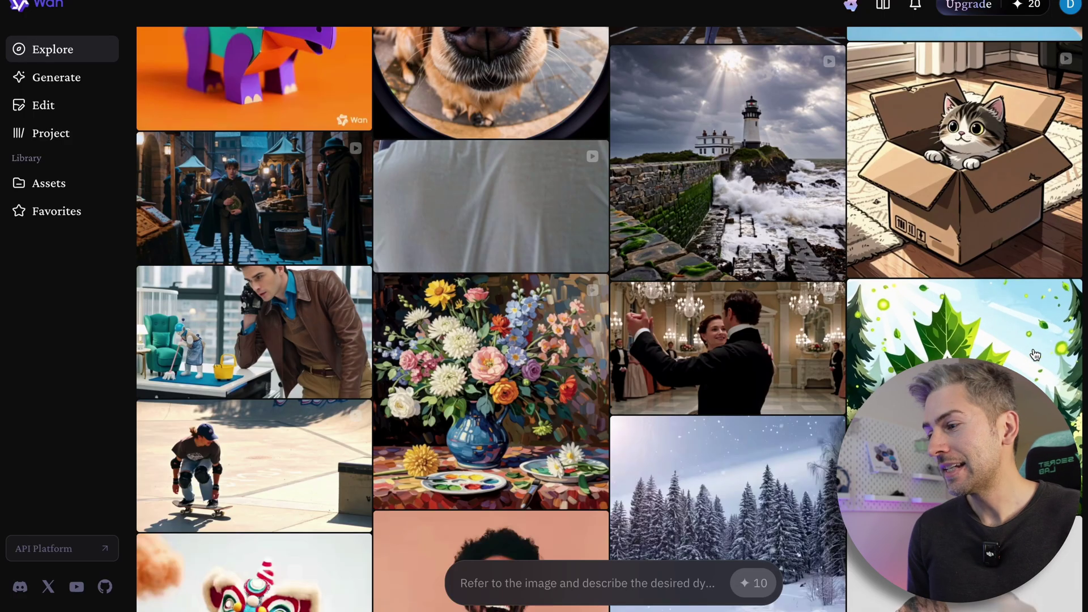
Step: Open the Generate workspace and set the creation type to Avatar with the Character Swap function
{"action": "left_click", "coordinate": [59, 79]}
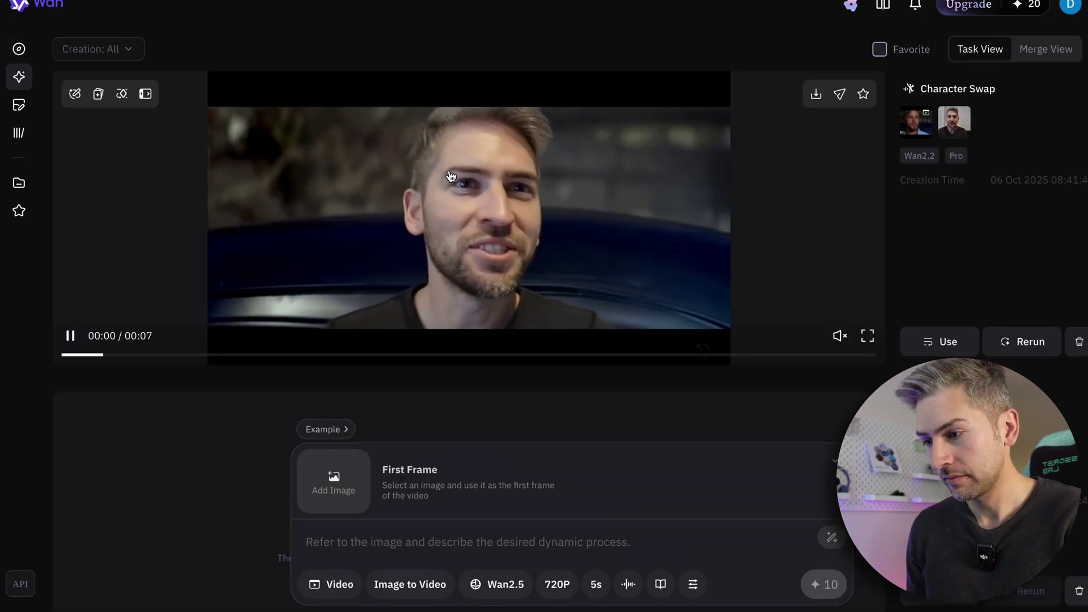
{"action": "left_click", "coordinate": [329, 584]}
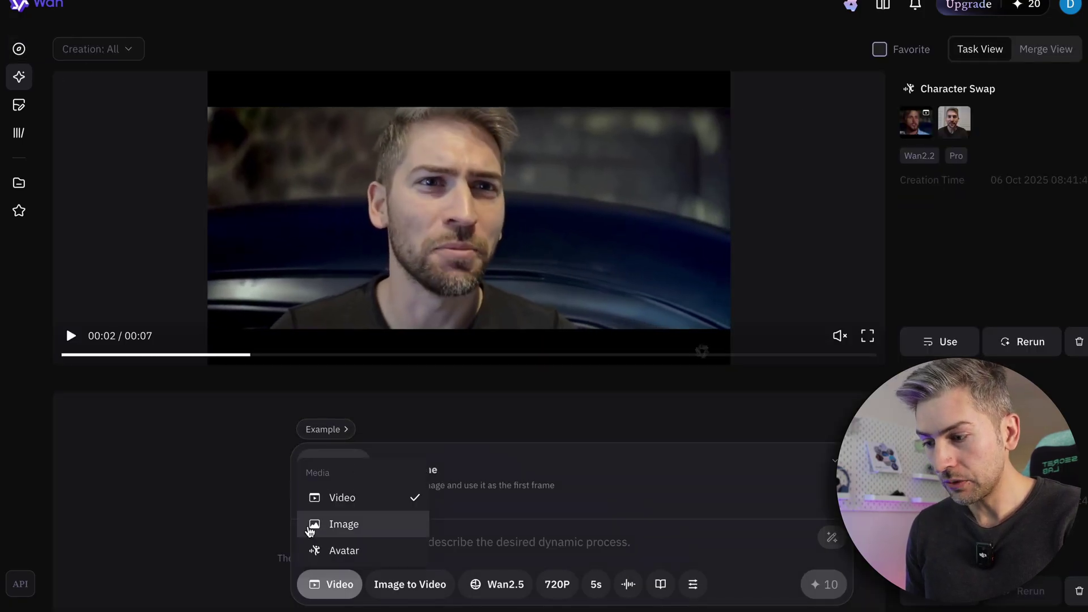
{"action": "left_click", "coordinate": [341, 553]}
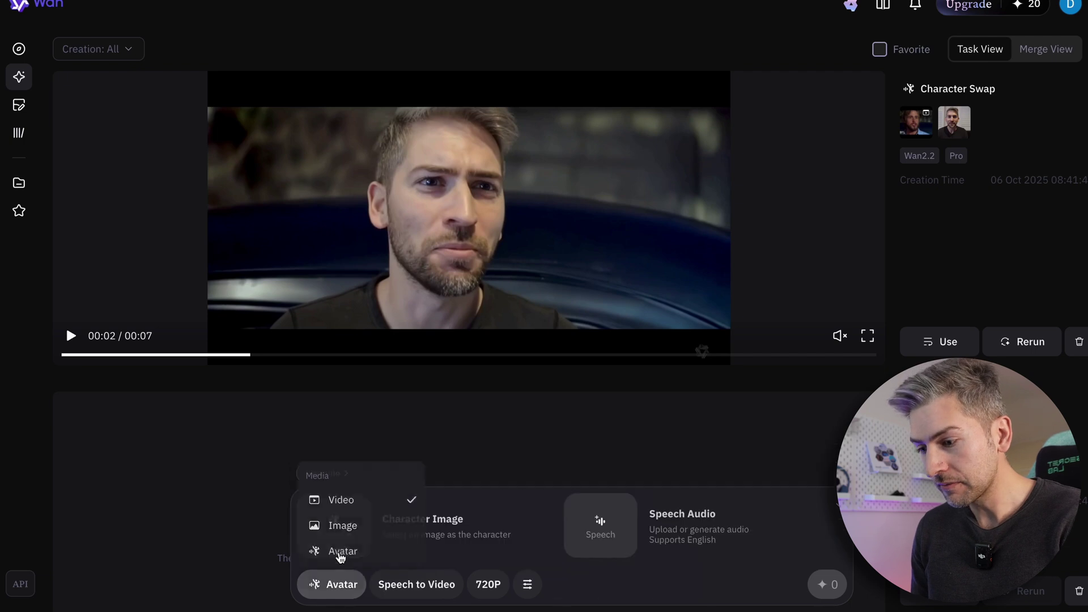
{"action": "left_click", "coordinate": [410, 587]}
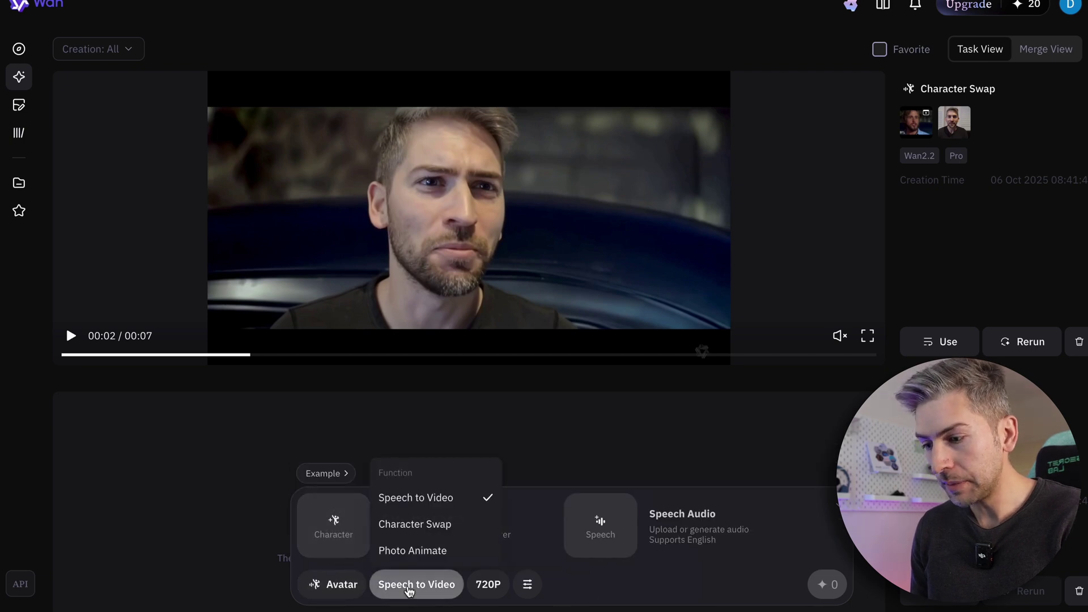
{"action": "left_click", "coordinate": [445, 528]}
Step: Upload the 11-second talking-head clip from the device as the target video and confirm its trim selection
{"action": "left_click", "coordinate": [355, 543]}
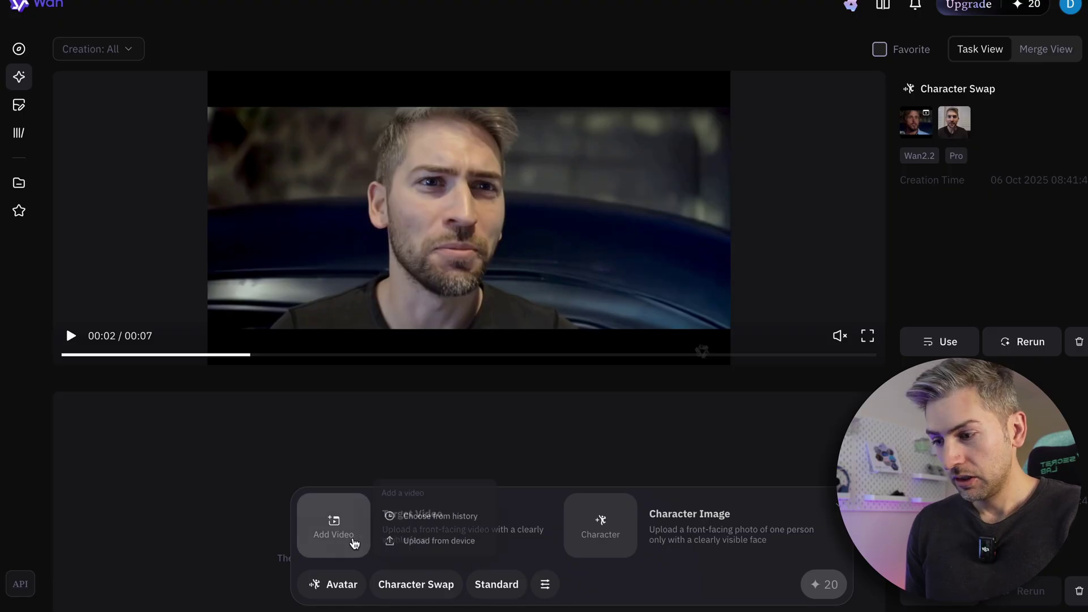
{"action": "left_click", "coordinate": [420, 542]}
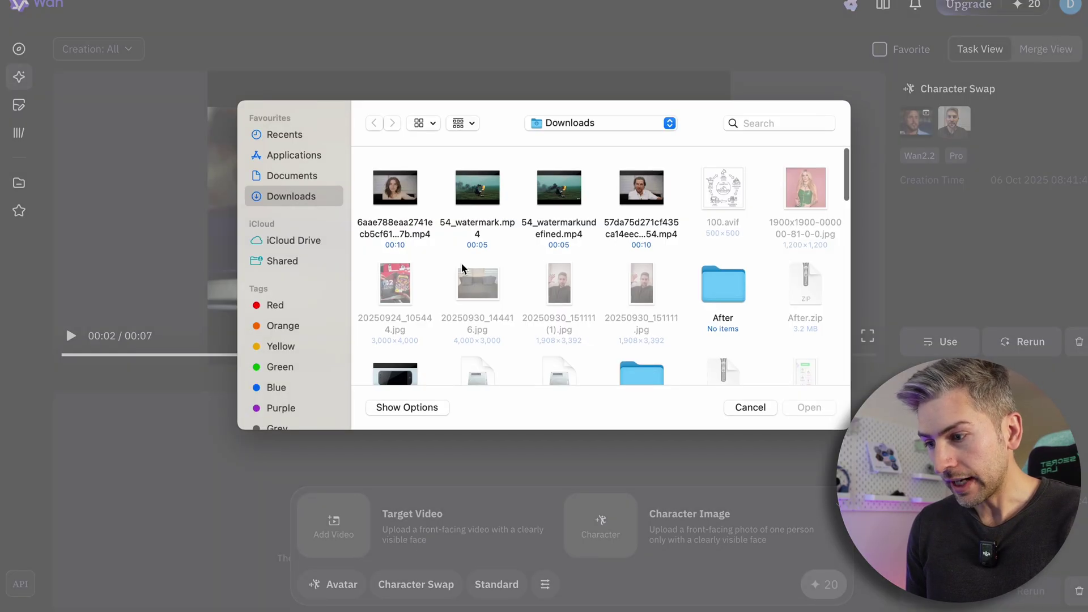
{"action": "scroll", "coordinate": [462, 268], "scroll_direction": "down", "scroll_amount": 5}
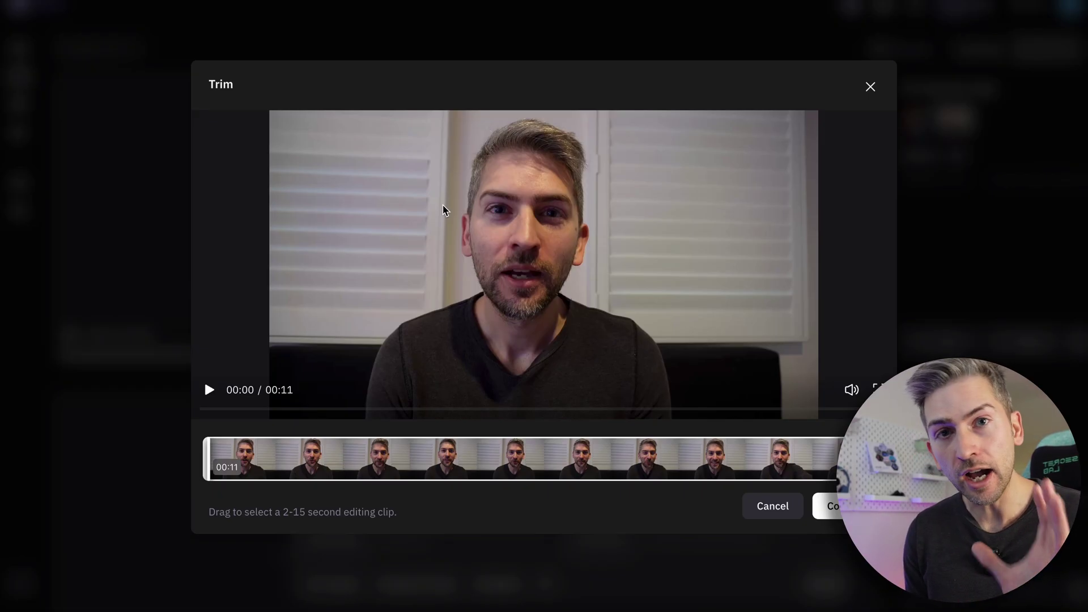
{"action": "mouse_move", "coordinate": [839, 459]}
{"action": "left_mouse_down"}
{"action": "mouse_move", "coordinate": [692, 458]}
{"action": "mouse_move", "coordinate": [839, 458]}
{"action": "left_mouse_up"}
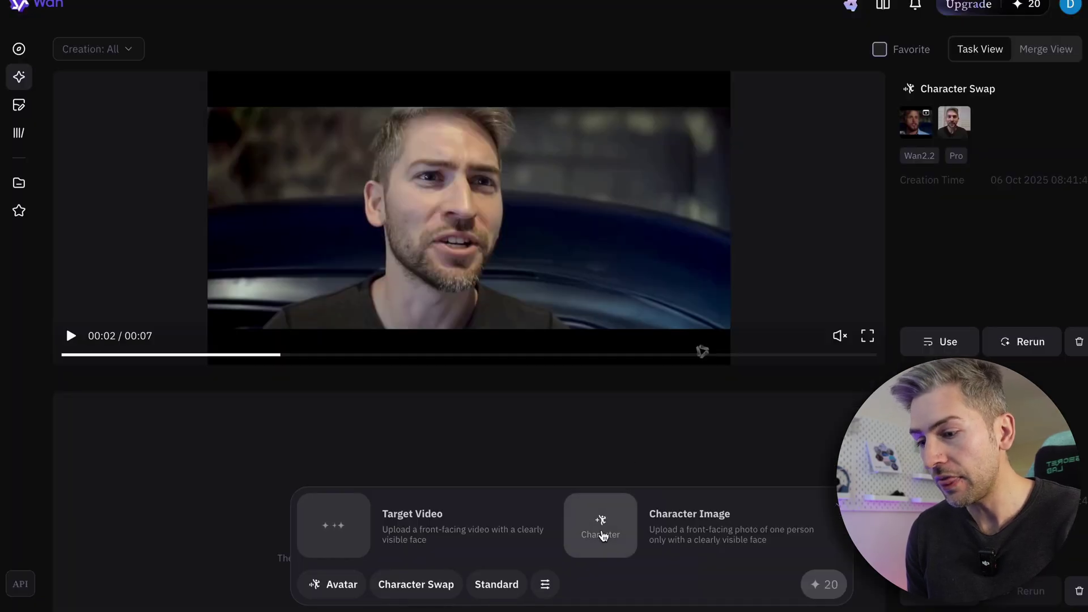
Step: Upload the image Screenshot 2025-10-04 at 10.13.29 am from the Intro folder as the character image
{"action": "left_click", "coordinate": [604, 536]}
{"action": "left_click", "coordinate": [672, 548]}
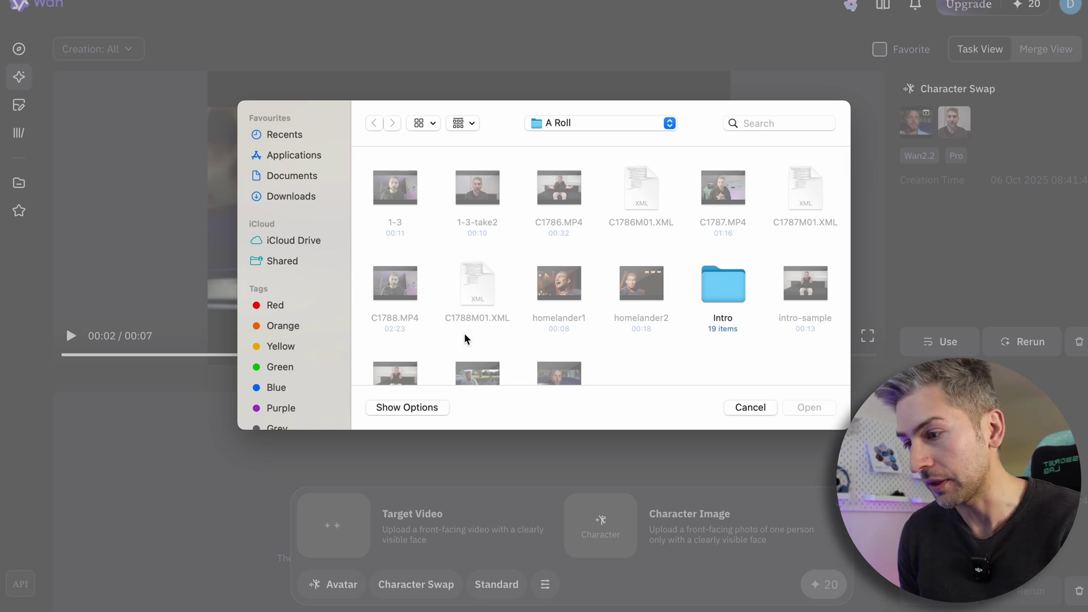
{"action": "scroll", "coordinate": [600, 267], "scroll_direction": "down", "scroll_amount": 2}
{"action": "double_click", "coordinate": [709, 231]}
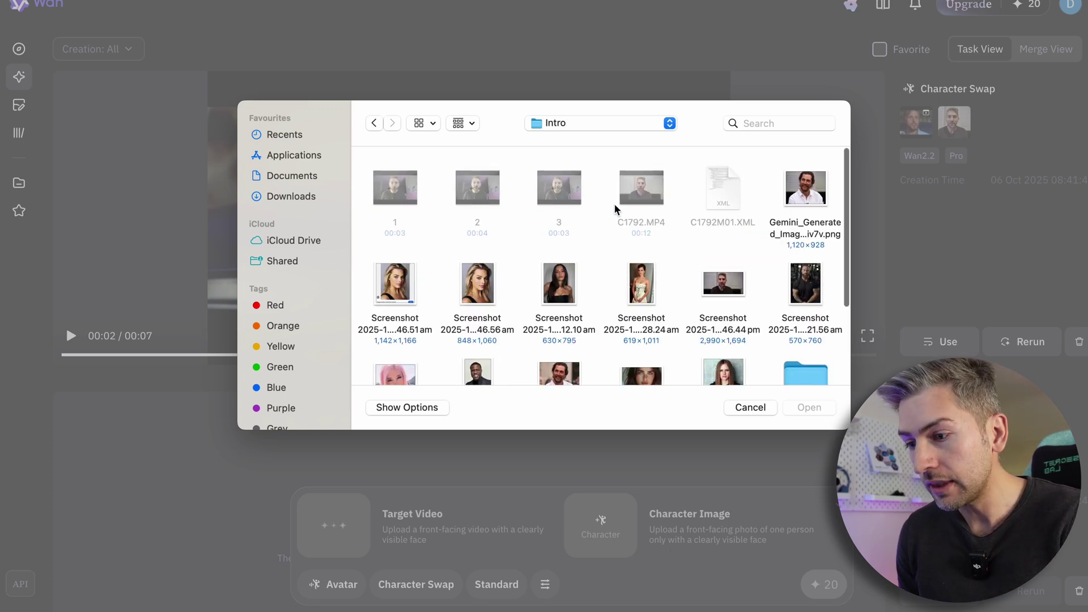
{"action": "scroll", "coordinate": [655, 206], "scroll_direction": "down", "scroll_amount": 5}
{"action": "left_click", "coordinate": [652, 240]}
{"action": "key", "text": "space"}
{"action": "key", "text": "space"}
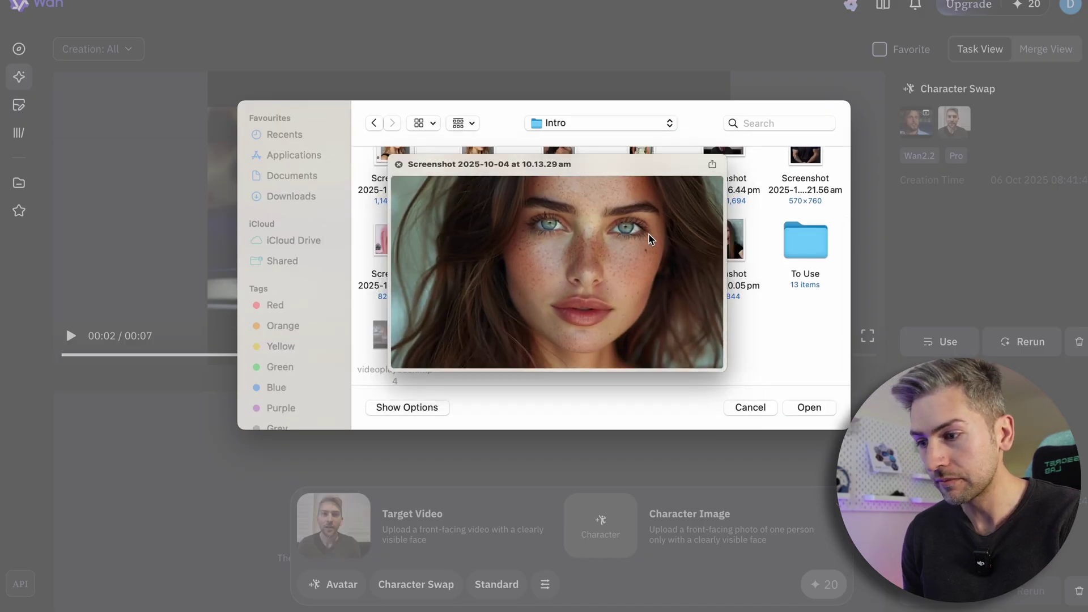
{"action": "key", "text": "Return"}
Step: Set the character swap quality to Pro and check the Generate with Credits setting
{"action": "left_click", "coordinate": [496, 584]}
{"action": "left_click", "coordinate": [479, 552]}
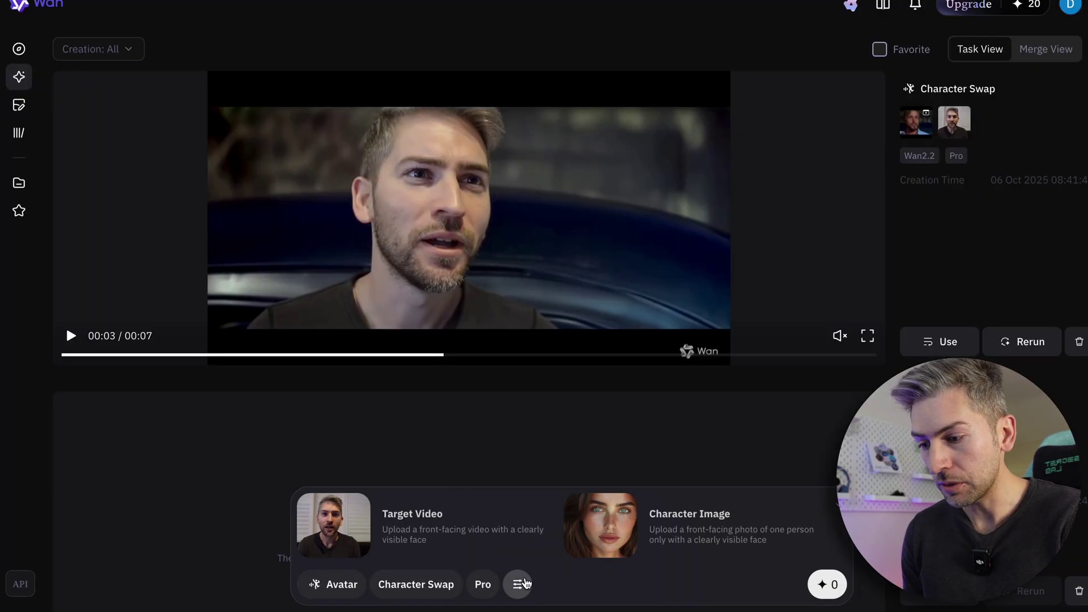
{"action": "left_click", "coordinate": [523, 586]}
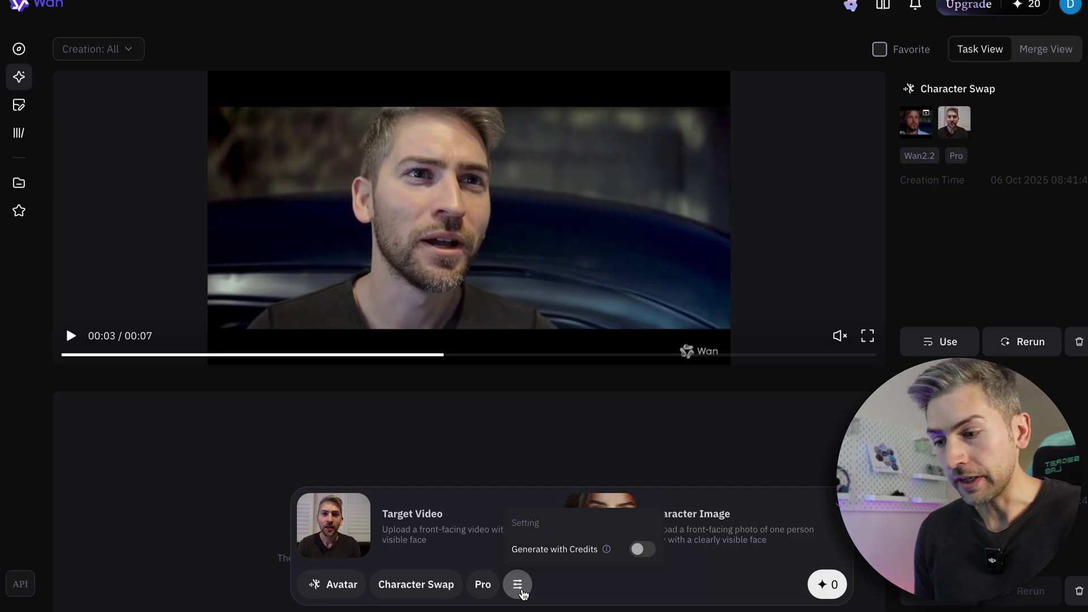
{"action": "left_click", "coordinate": [596, 581]}
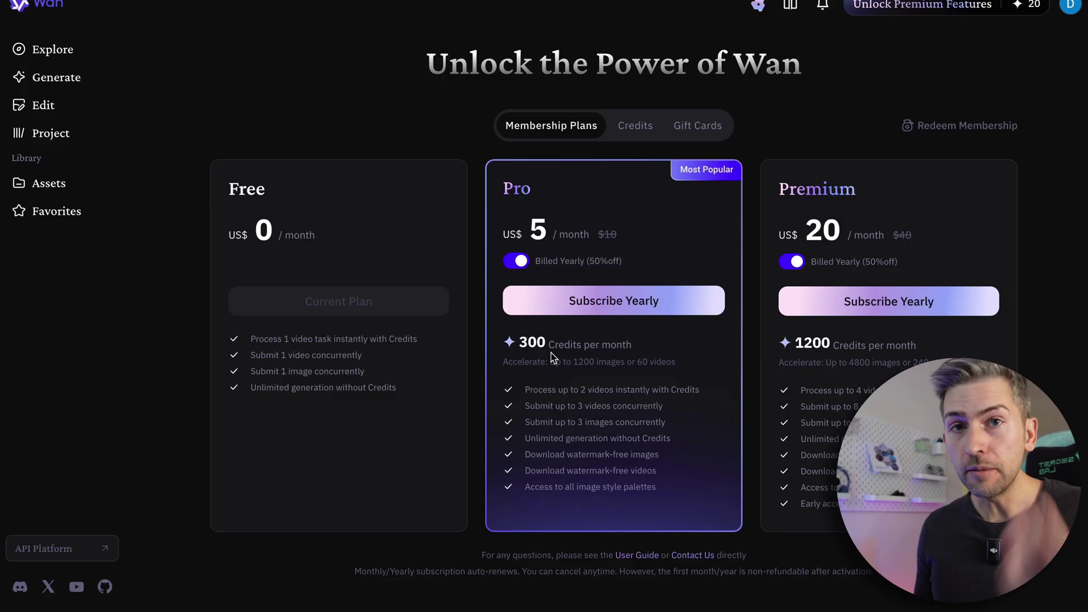
Step: Review the credit packages on the pricing page, pointing out the 150-credit package
{"action": "left_click", "coordinate": [634, 136]}
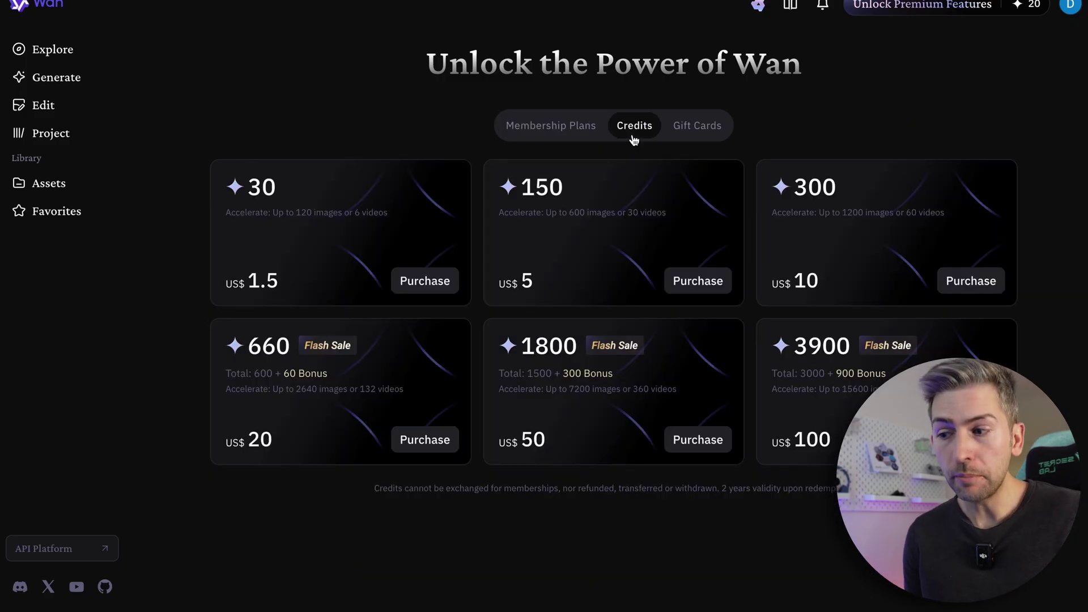
{"action": "double_click", "coordinate": [542, 190]}
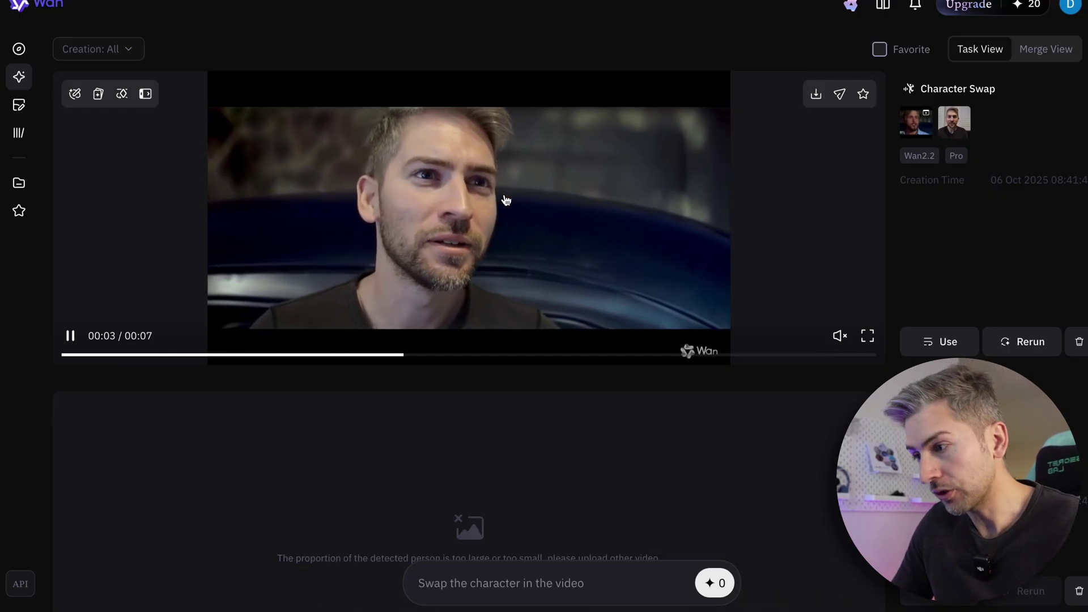
Step: Filter the list of generated creations to show only Avatar results
{"action": "left_click", "coordinate": [506, 201]}
{"action": "left_click", "coordinate": [133, 49]}
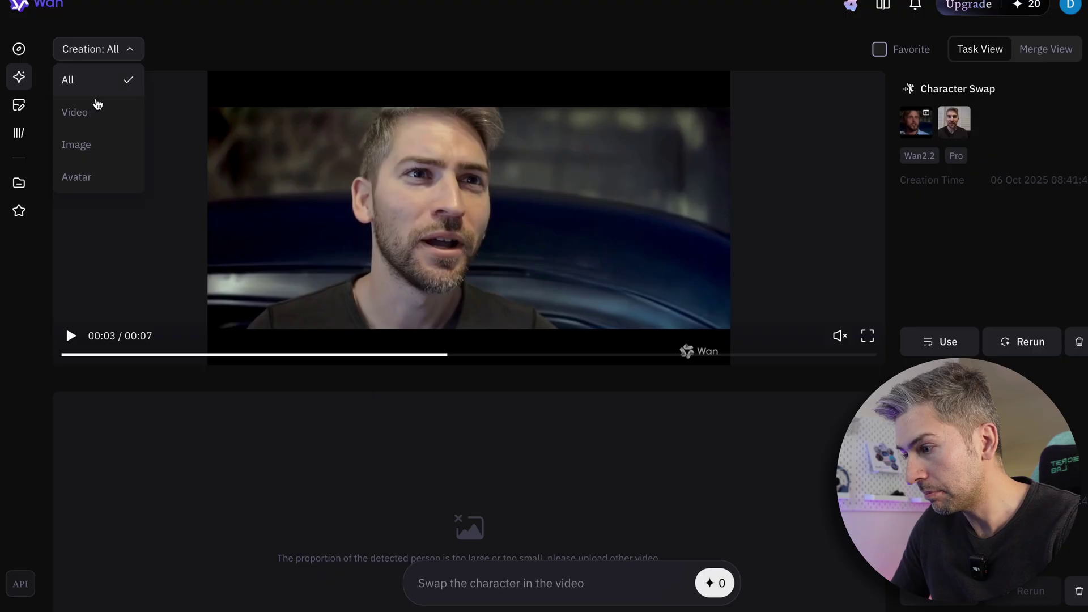
{"action": "left_click", "coordinate": [94, 175]}
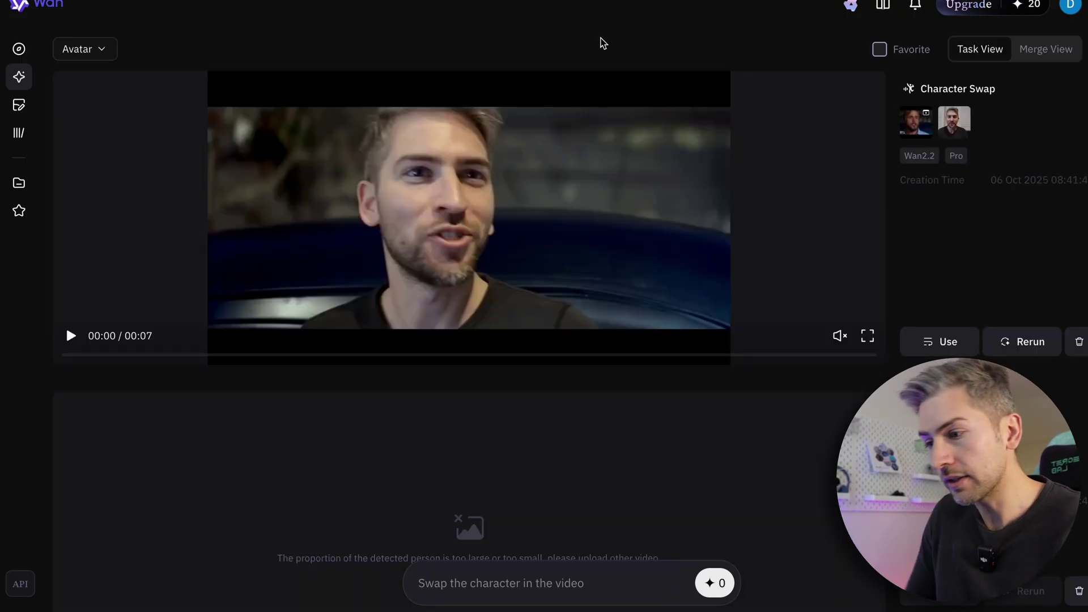
Step: Preview the finished character swap videos in the Avatar results and compare how well each swap worked
{"action": "left_click", "coordinate": [488, 216]}
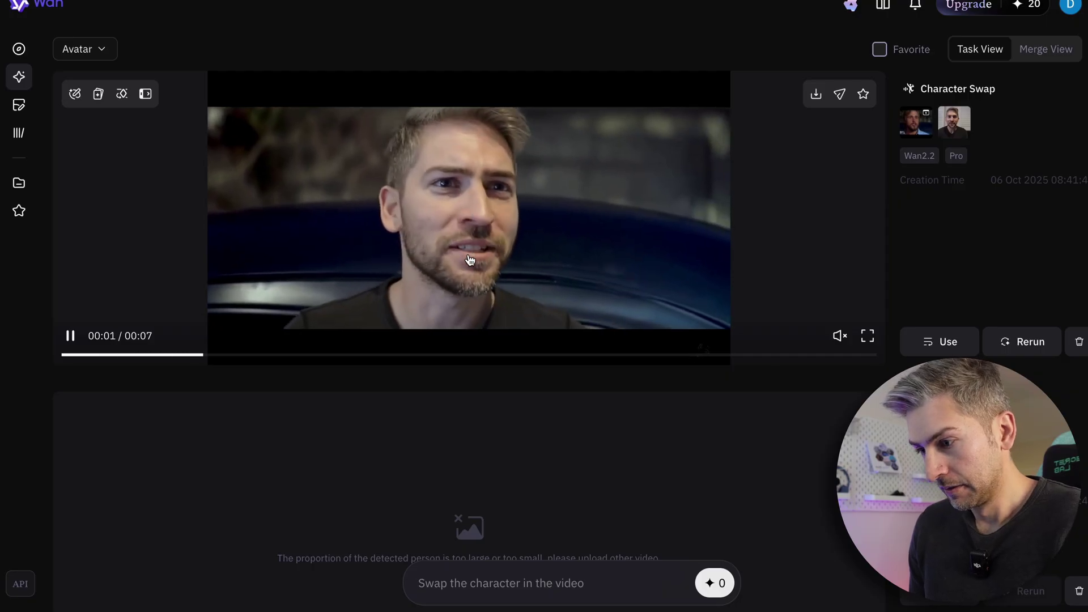
{"action": "scroll", "coordinate": [470, 260], "scroll_direction": "down", "scroll_amount": 8}
{"action": "scroll", "coordinate": [470, 260], "scroll_direction": "down", "scroll_amount": 7}
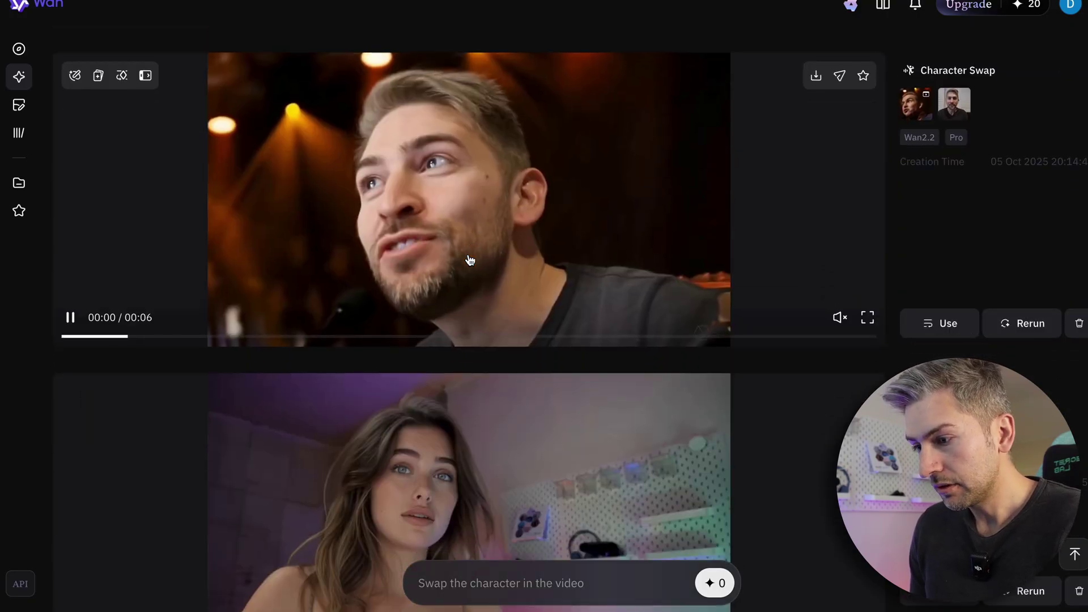
{"action": "scroll", "coordinate": [470, 260], "scroll_direction": "up", "scroll_amount": 2}
{"action": "scroll", "coordinate": [470, 260], "scroll_direction": "down", "scroll_amount": 5}
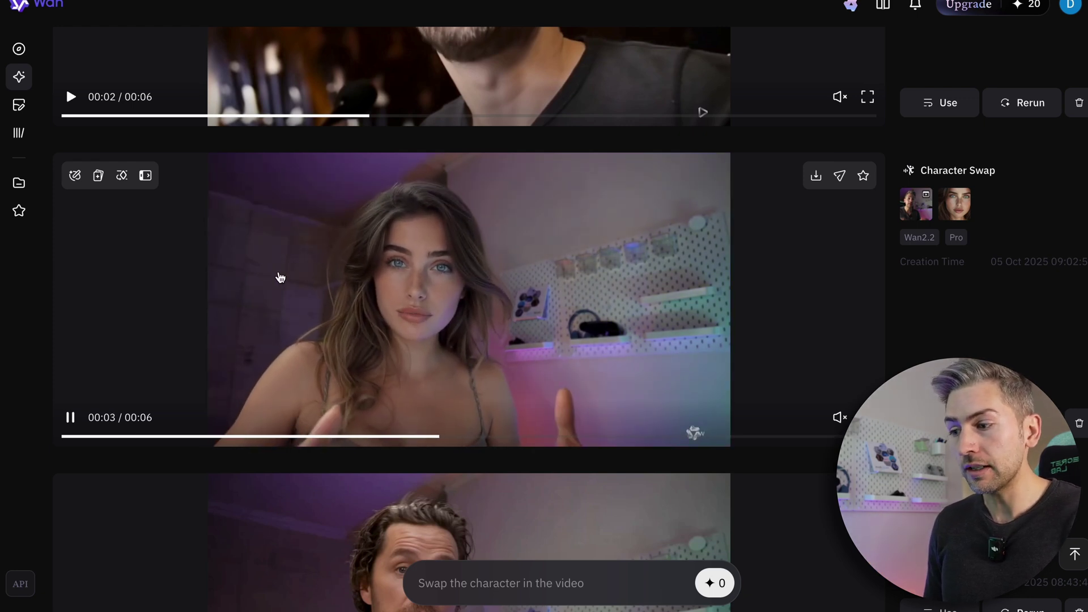
Step: Play and compare the remaining character swap previews in the Avatar results, including the ten-second clip of the long-haired woman in black
{"action": "scroll", "coordinate": [225, 309], "scroll_direction": "down", "scroll_amount": 2}
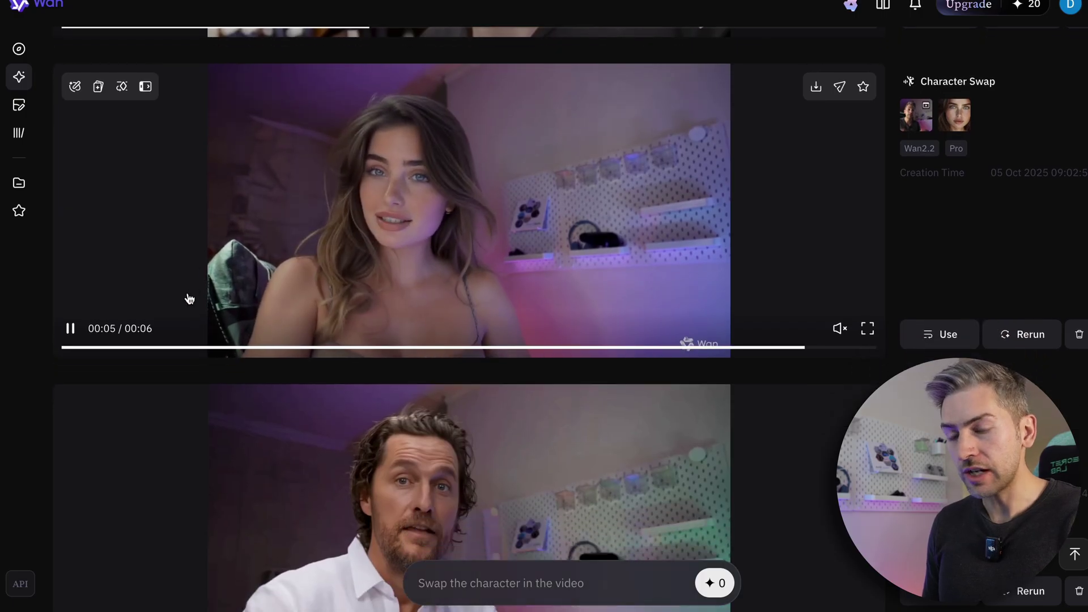
{"action": "scroll", "coordinate": [314, 329], "scroll_direction": "down", "scroll_amount": 5}
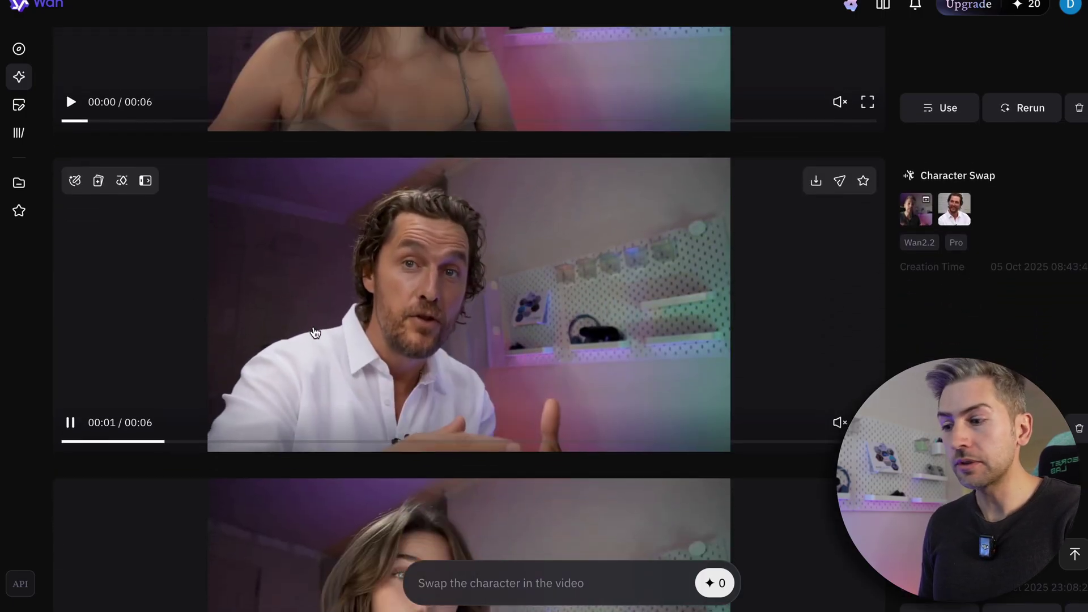
{"action": "scroll", "coordinate": [316, 333], "scroll_direction": "down", "scroll_amount": 12}
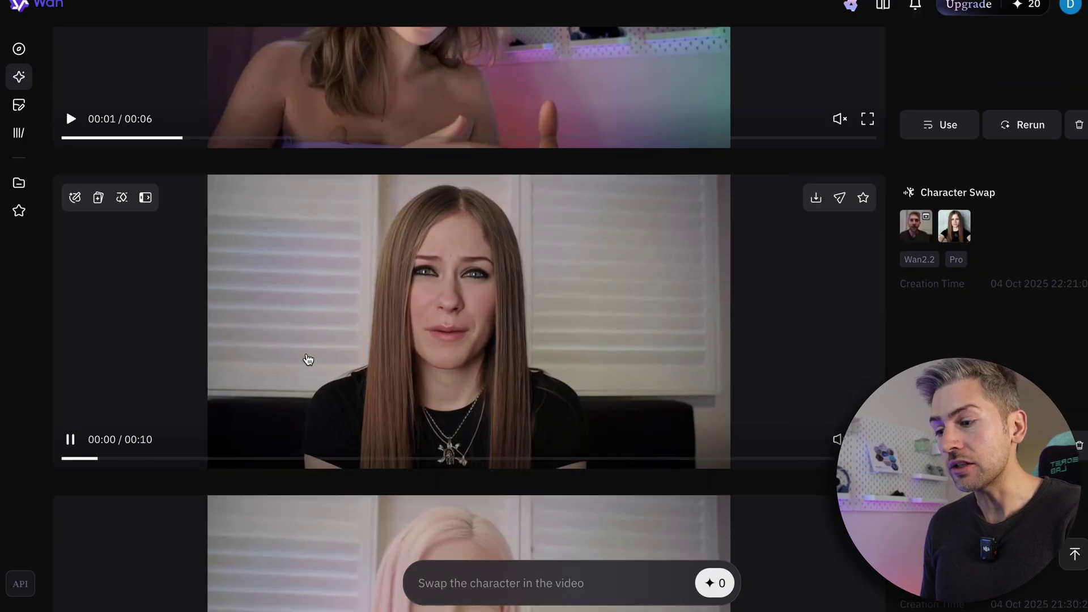
{"action": "scroll", "coordinate": [306, 360], "scroll_direction": "up", "scroll_amount": 5}
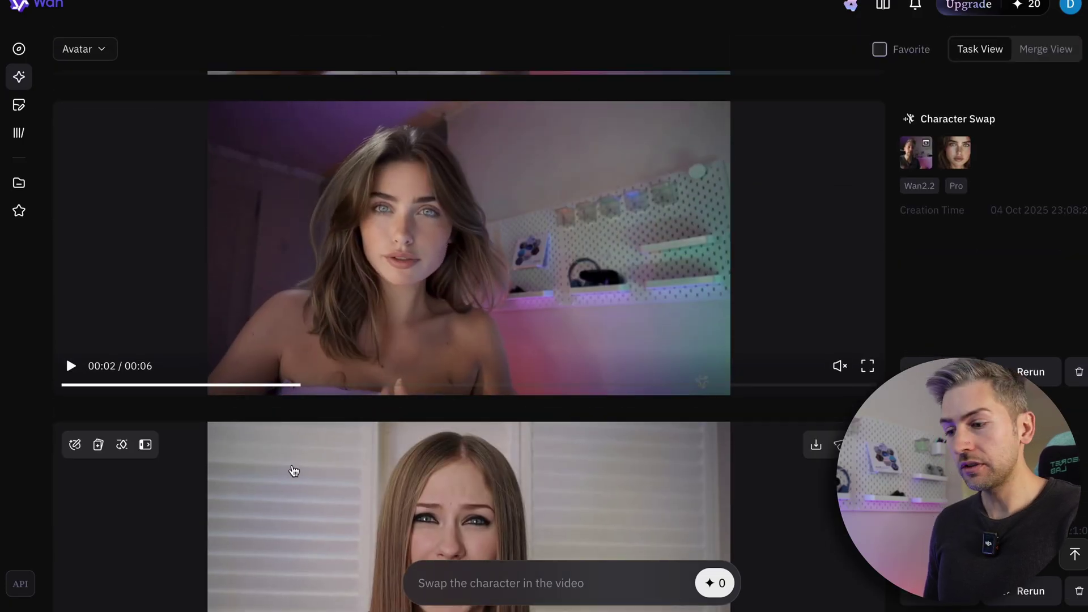
{"action": "scroll", "coordinate": [296, 513], "scroll_direction": "down", "scroll_amount": 3}
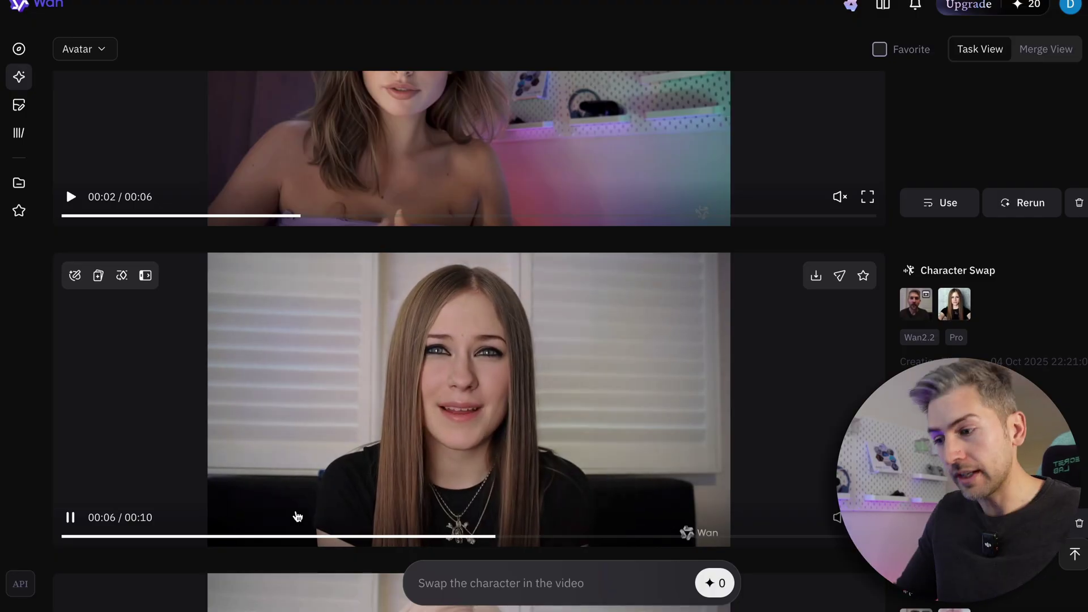
{"action": "scroll", "coordinate": [453, 376], "scroll_direction": "down", "scroll_amount": 6}
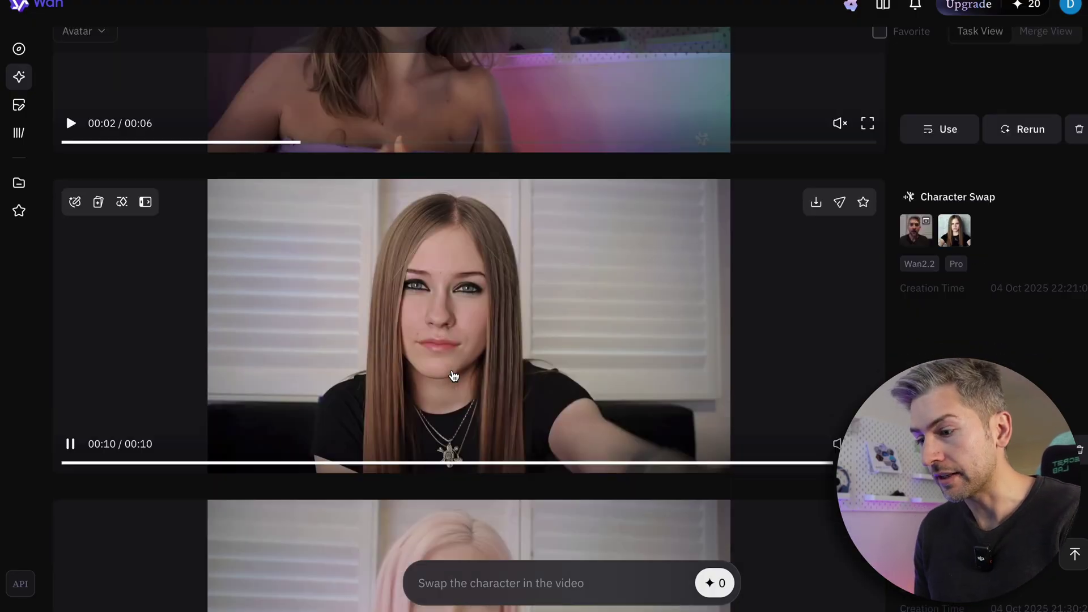
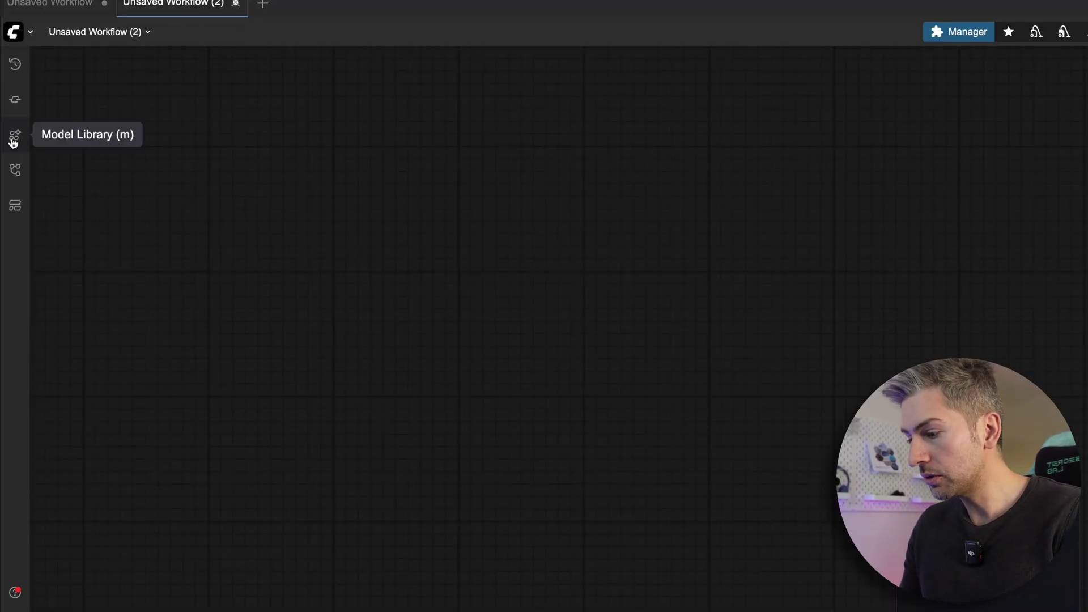
Step: Browse the Video workflow templates and load "Wan2.2 Animate, character animation and replacement"
{"action": "left_click", "coordinate": [16, 208]}
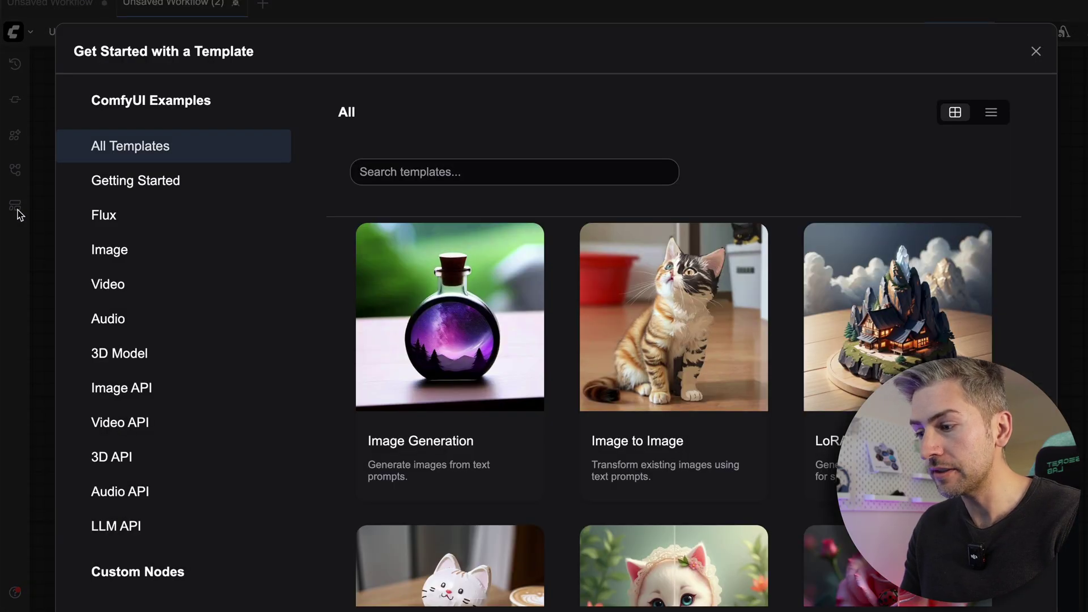
{"action": "left_click", "coordinate": [124, 288]}
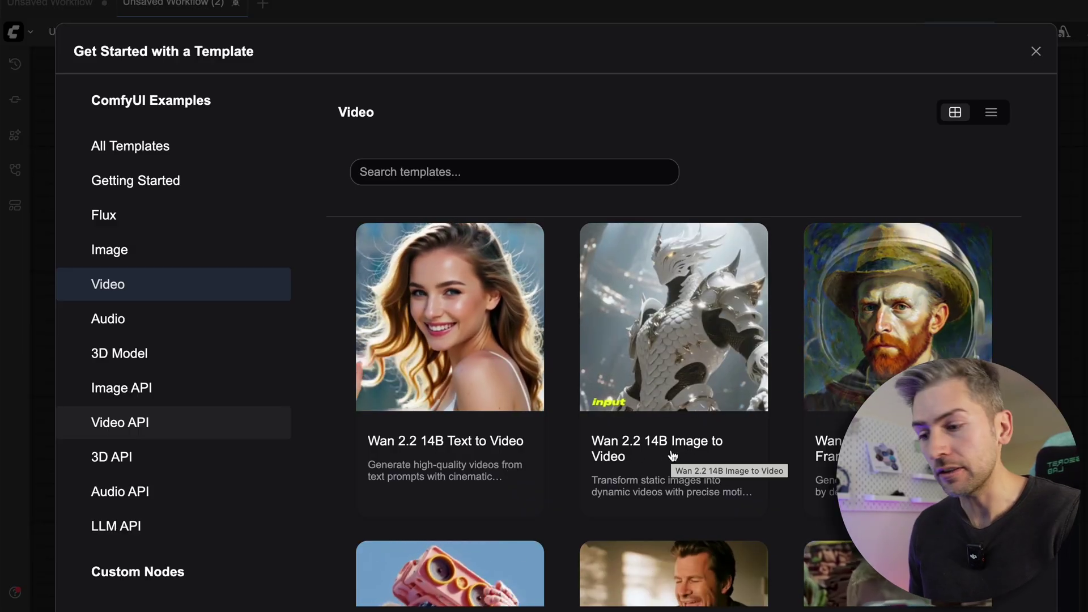
{"action": "scroll", "coordinate": [673, 456], "scroll_direction": "down", "scroll_amount": 5}
{"action": "scroll", "coordinate": [673, 455], "scroll_direction": "down", "scroll_amount": 10}
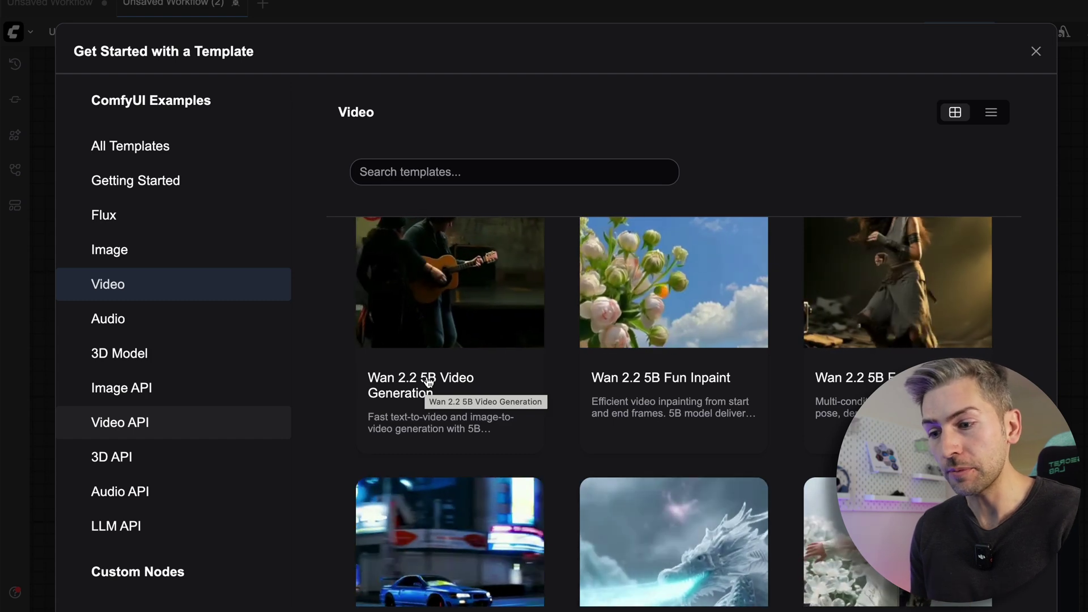
{"action": "scroll", "coordinate": [409, 383], "scroll_direction": "up", "scroll_amount": 2}
{"action": "scroll", "coordinate": [408, 383], "scroll_direction": "up", "scroll_amount": 10}
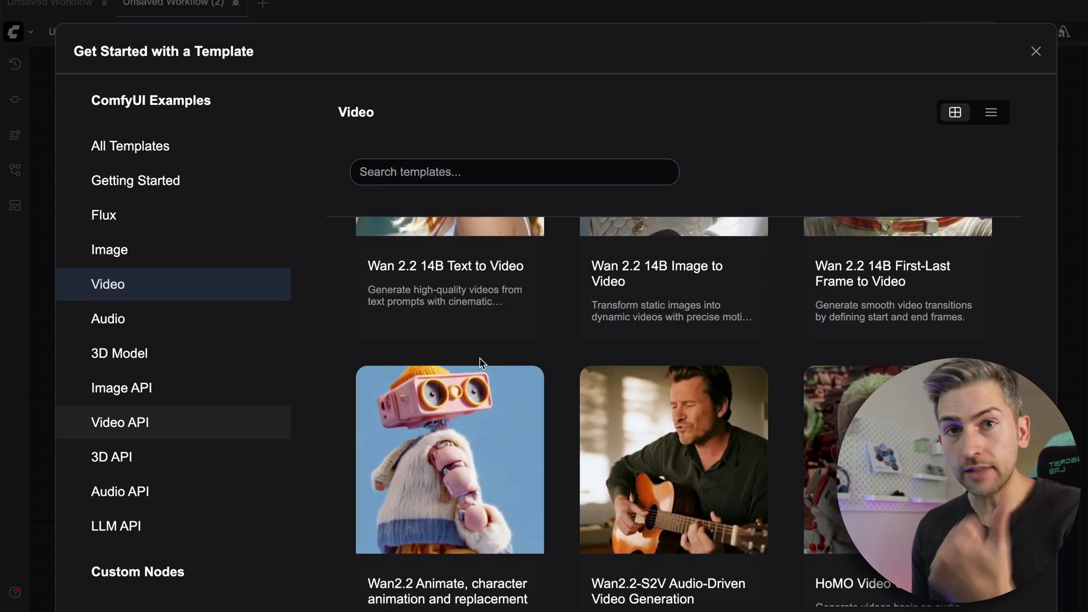
{"action": "scroll", "coordinate": [466, 476], "scroll_direction": "down", "scroll_amount": 1}
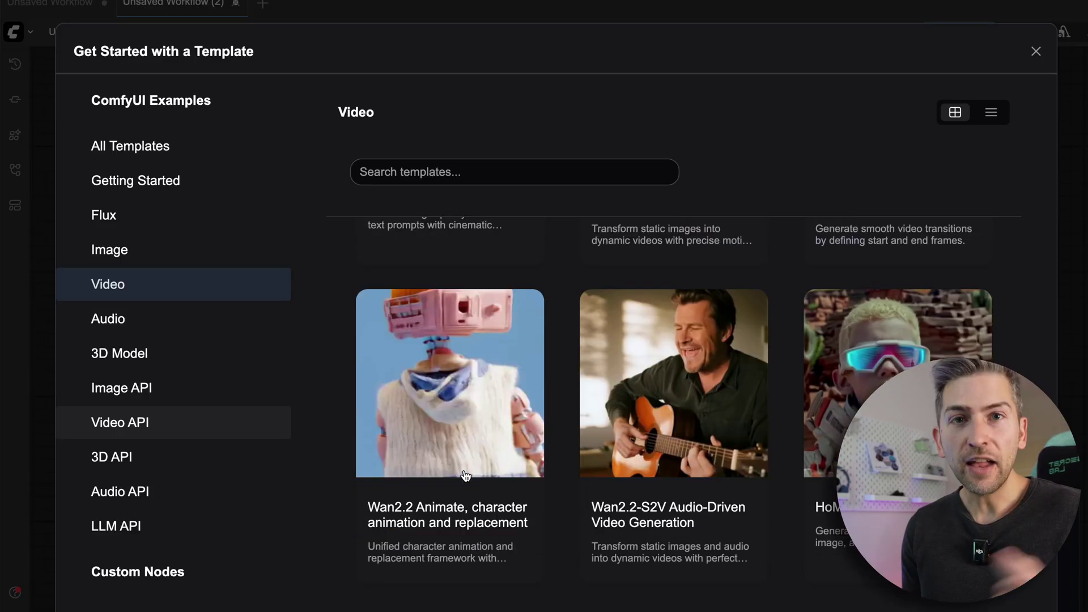
{"action": "left_click", "coordinate": [489, 366]}
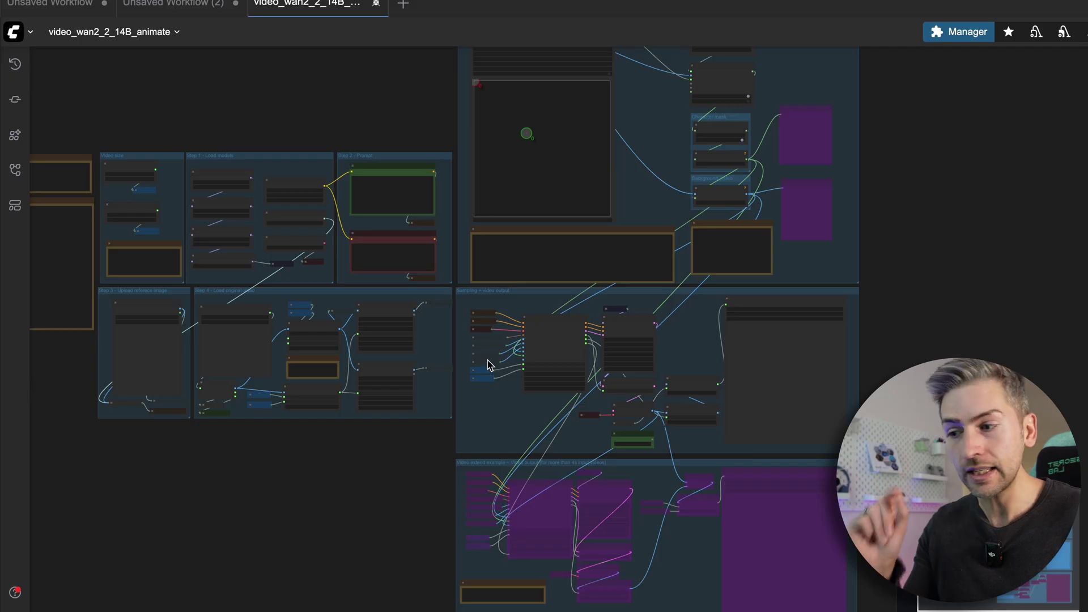
Step: Look over the video_wan2_2_14B_animate workflow and read its notes on required custom nodes and model links
{"action": "scroll", "coordinate": [339, 296], "scroll_direction": "up", "scroll_amount": 8}
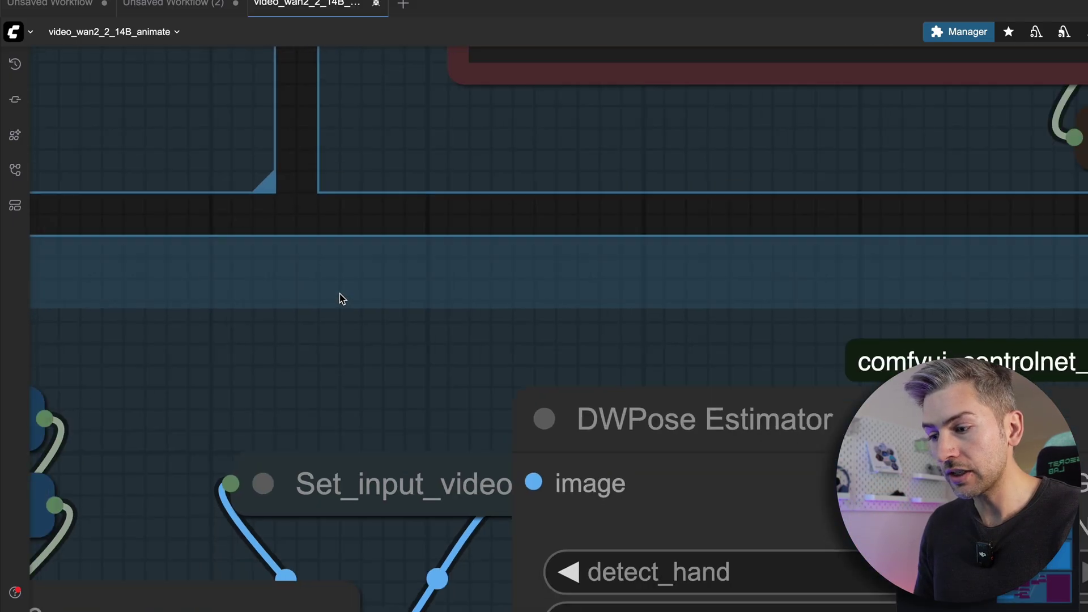
{"action": "scroll", "coordinate": [338, 296], "scroll_direction": "down", "scroll_amount": 3}
{"action": "scroll", "coordinate": [339, 295], "scroll_direction": "down", "scroll_amount": 1}
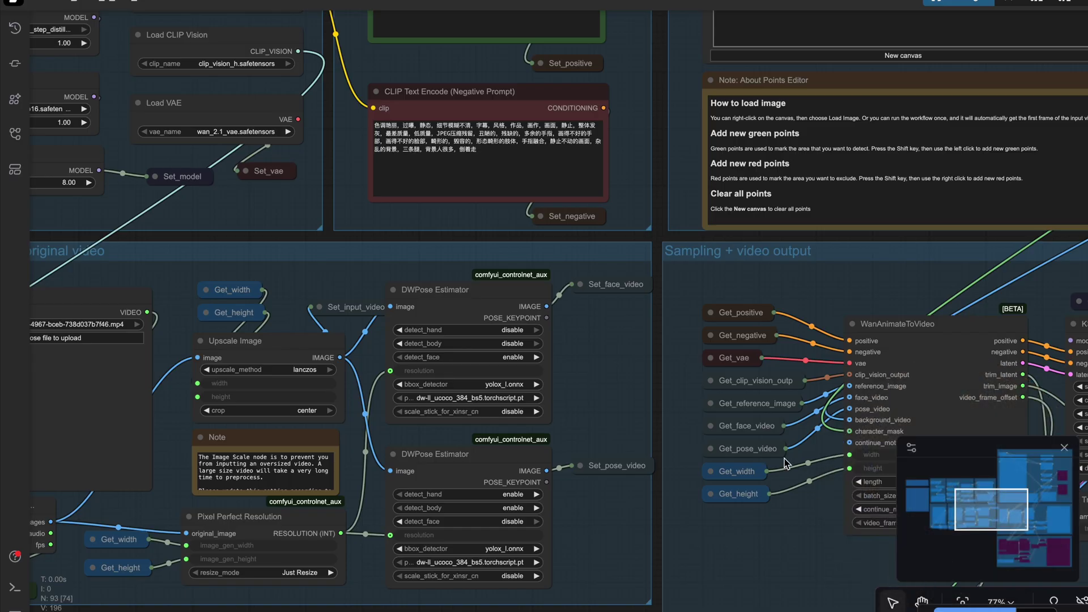
{"action": "left_click_drag", "start_coordinate": [578, 215], "coordinate": [810, 356]}
{"action": "scroll", "coordinate": [811, 356], "scroll_direction": "left", "scroll_amount": 10}
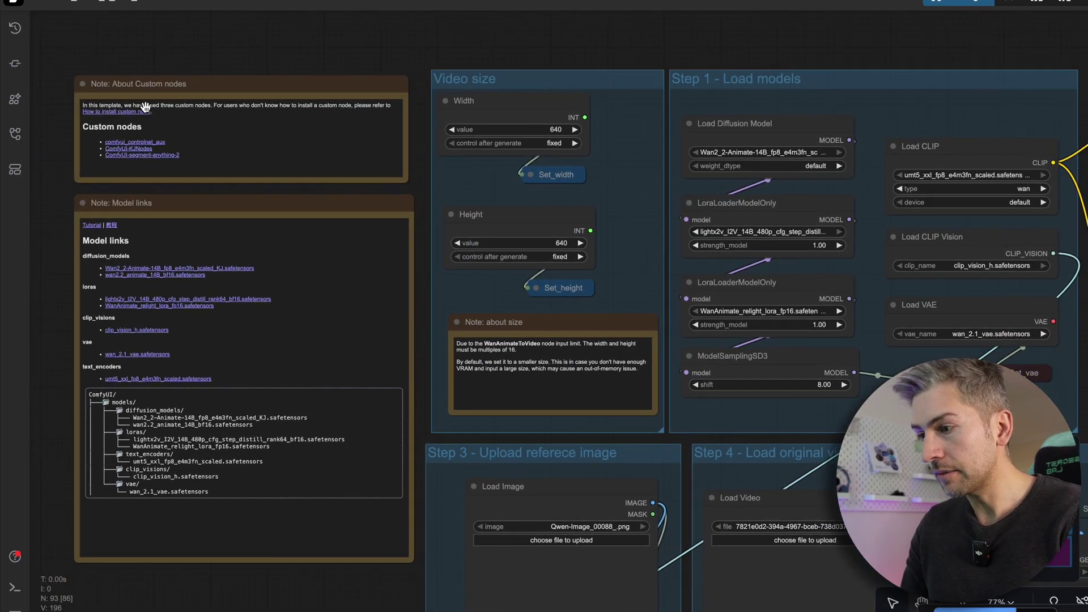
{"action": "scroll", "coordinate": [195, 122], "scroll_direction": "up", "scroll_amount": 1}
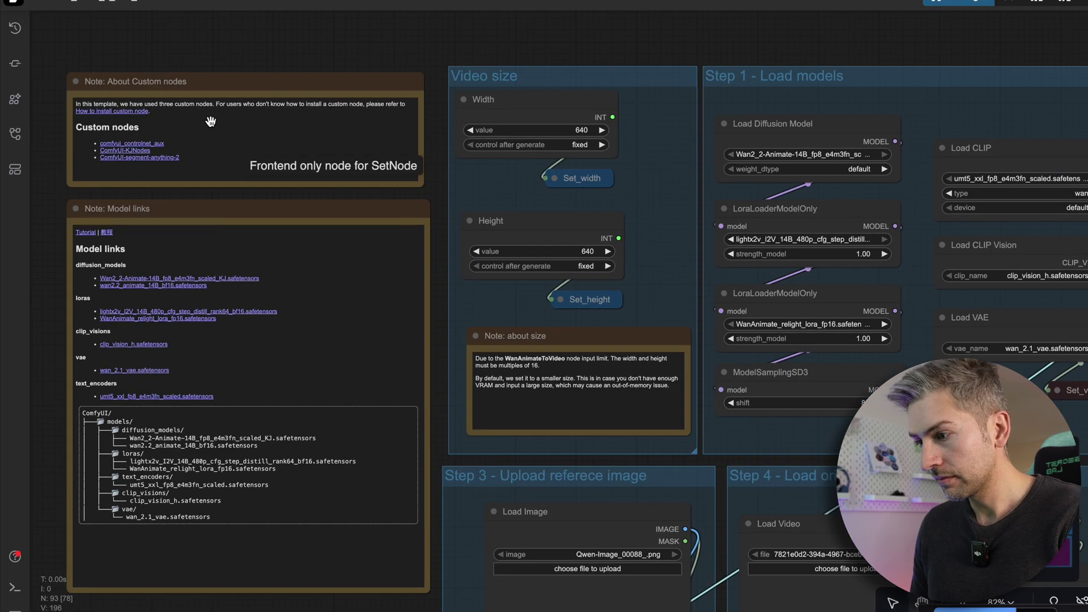
{"action": "scroll", "coordinate": [210, 122], "scroll_direction": "up", "scroll_amount": 1}
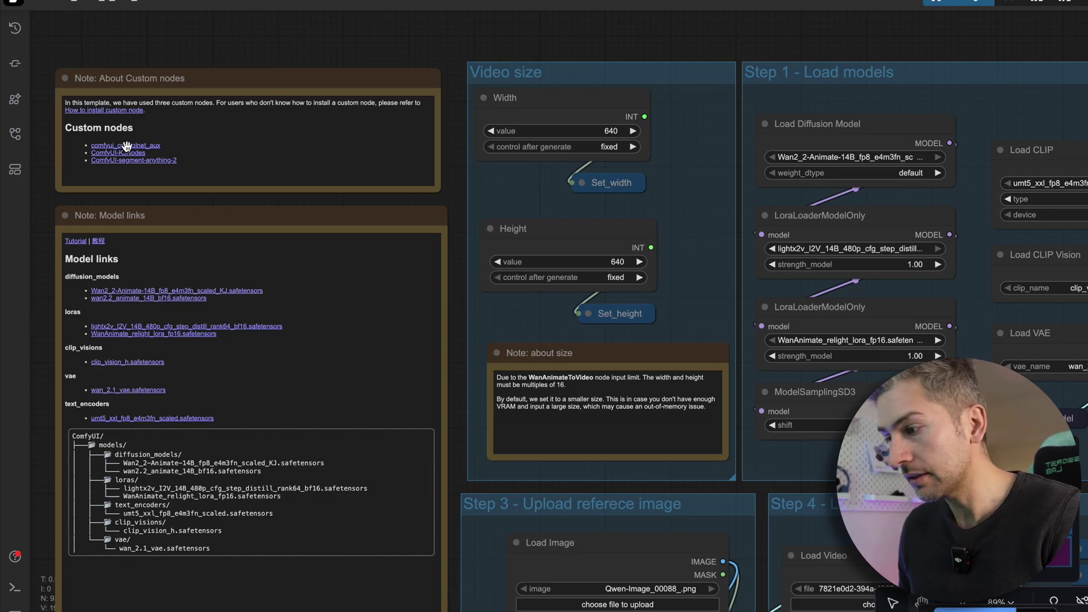
Step: Filter the custom nodes in the Manager to Installed and check them against the three the template requires
{"action": "left_click", "coordinate": [964, 3]}
{"action": "left_click", "coordinate": [964, 3]}
{"action": "left_click", "coordinate": [964, 3]}
{"action": "left_click", "coordinate": [553, 187]}
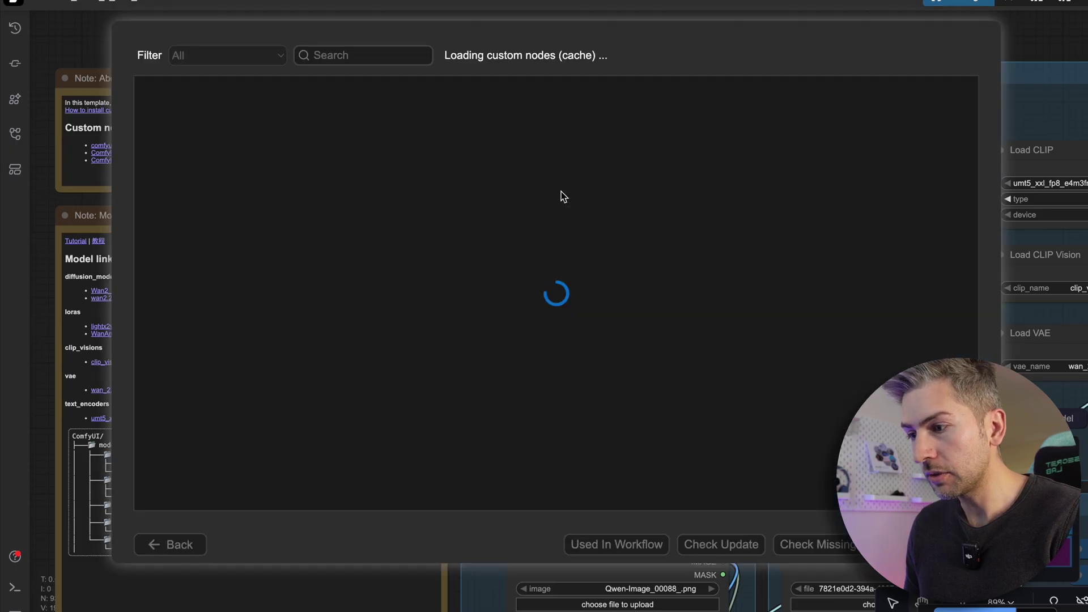
{"action": "left_click", "coordinate": [227, 55]}
{"action": "left_click", "coordinate": [238, 80]}
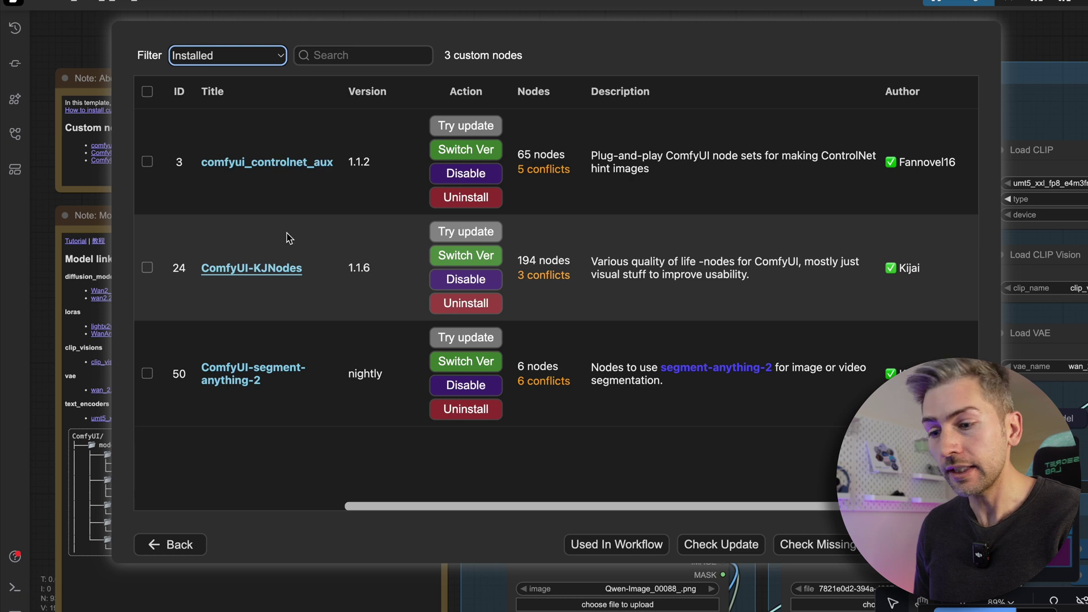
{"action": "key", "text": "Up"}
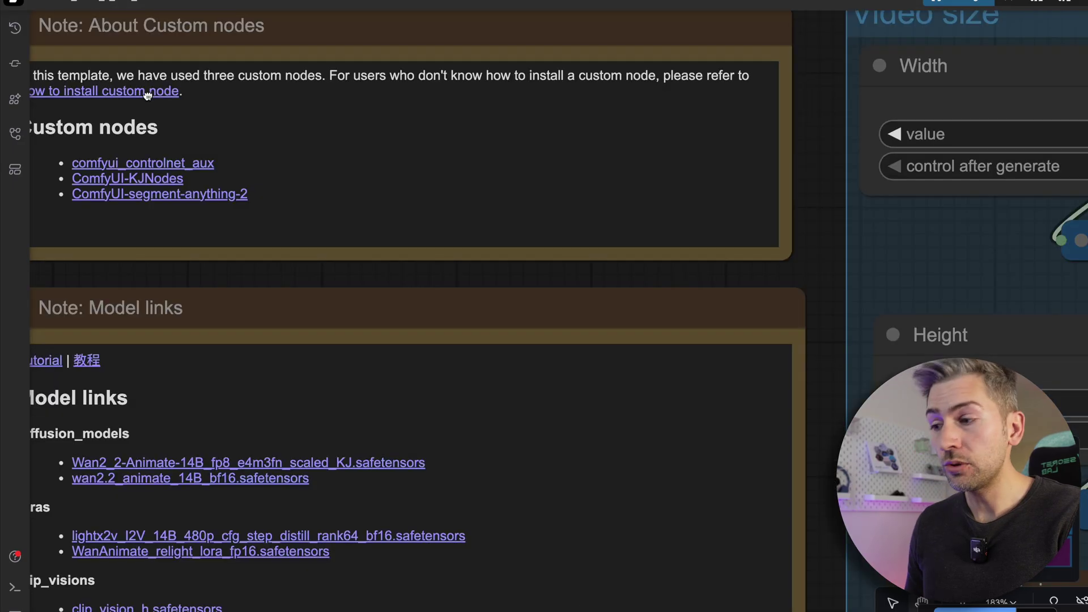
Step: Review the workflow's video size, model loading and prompt groups, and read the negative prompt's English translation in Google Translate
{"action": "left_click_drag", "start_coordinate": [146, 89], "coordinate": [284, 127]}
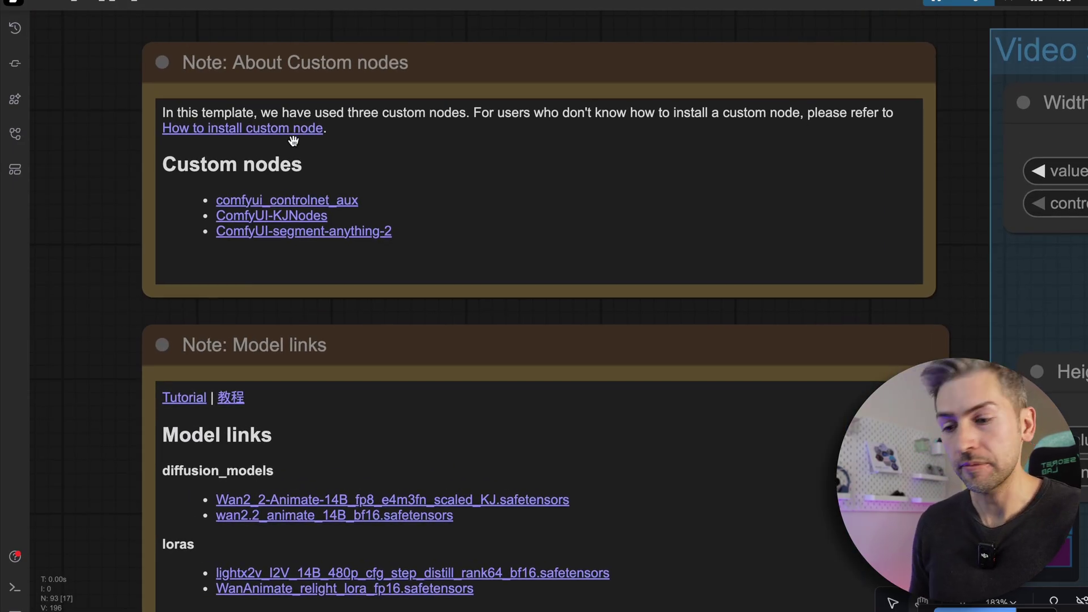
{"action": "scroll", "coordinate": [325, 130], "scroll_direction": "down", "scroll_amount": 10}
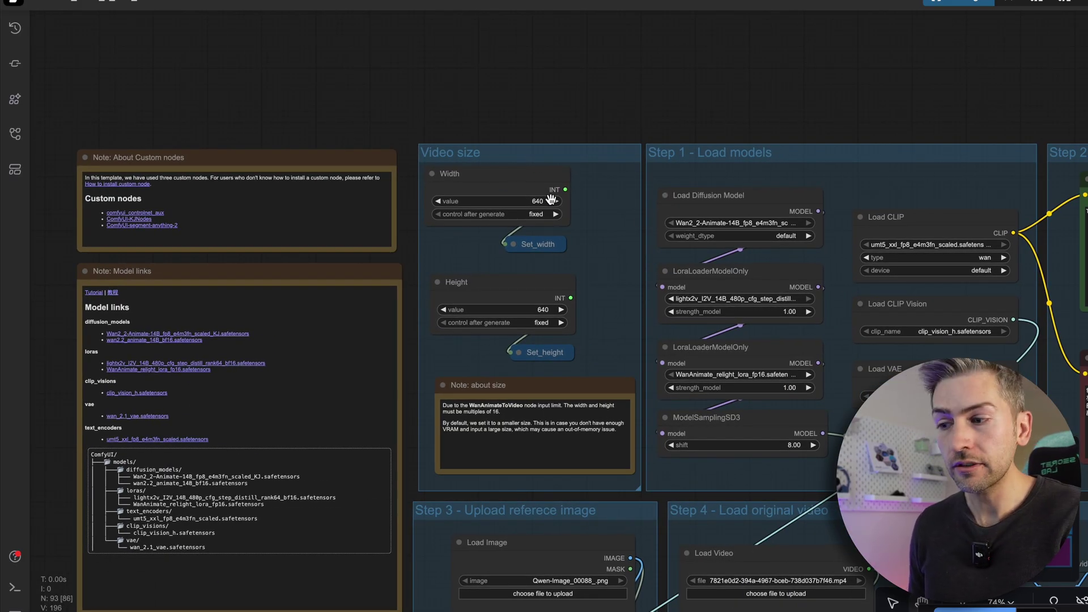
{"action": "left_click_drag", "start_coordinate": [608, 227], "coordinate": [430, 209]}
{"action": "left_click_drag", "start_coordinate": [644, 196], "coordinate": [434, 225]}
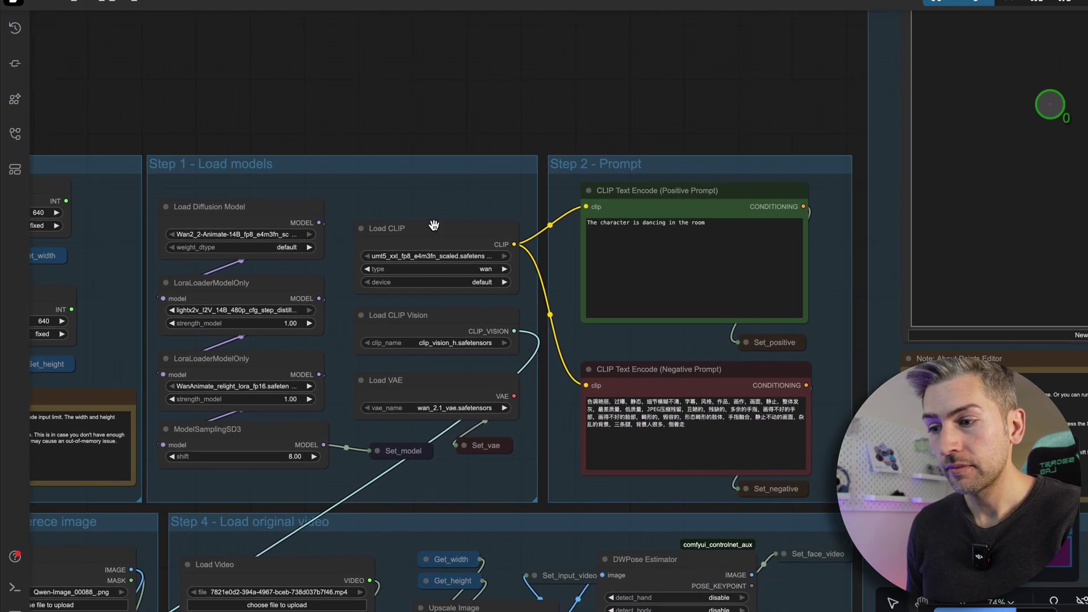
{"action": "left_click_drag", "start_coordinate": [731, 240], "coordinate": [656, 291]}
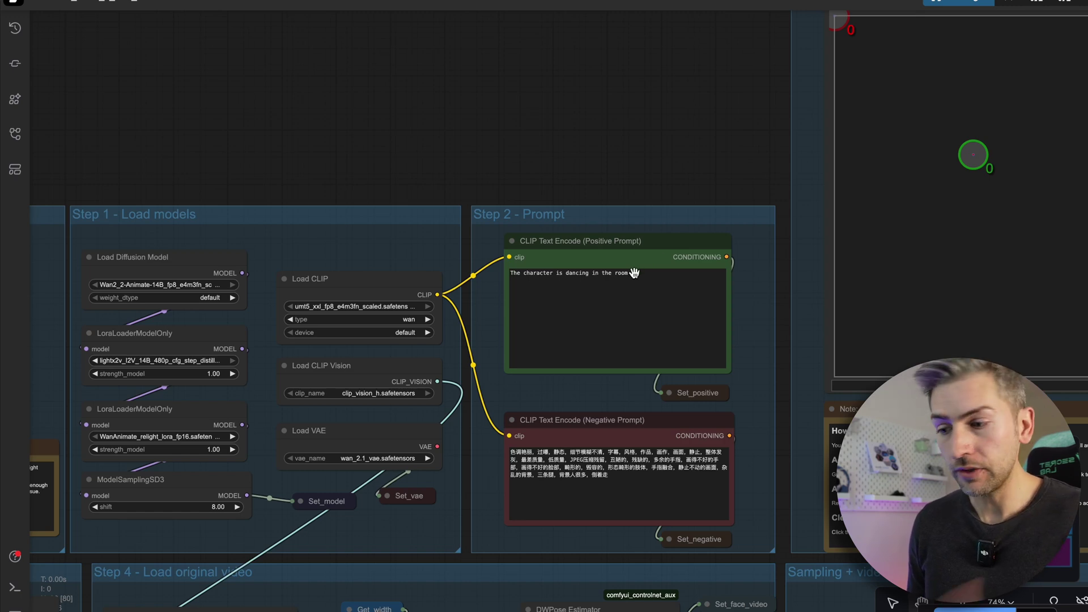
{"action": "left_click_drag", "start_coordinate": [600, 482], "coordinate": [725, 345]}
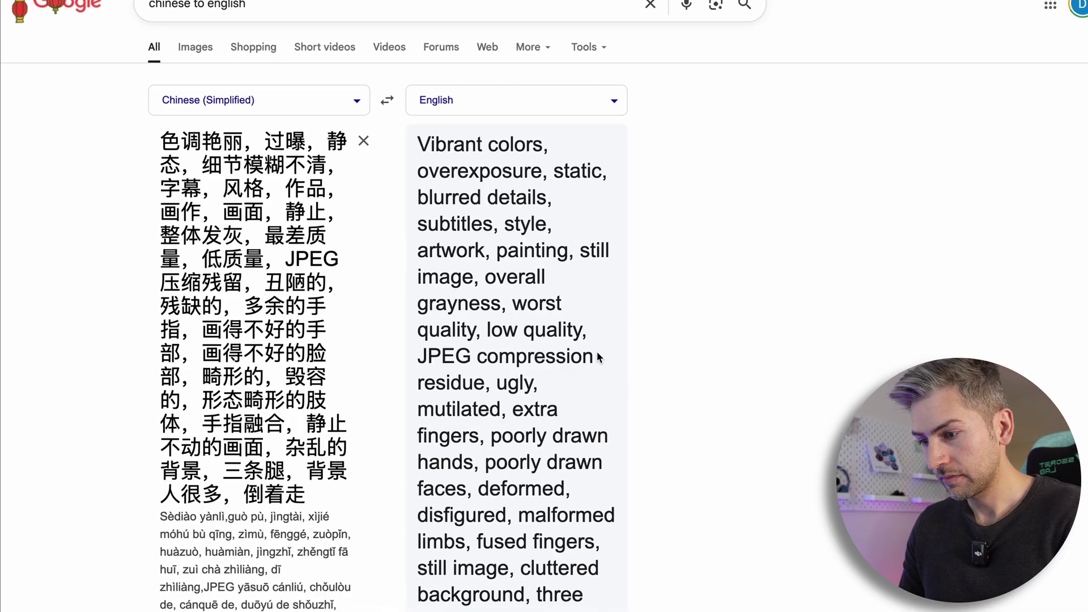
{"action": "scroll", "coordinate": [598, 350], "scroll_direction": "down", "scroll_amount": 3}
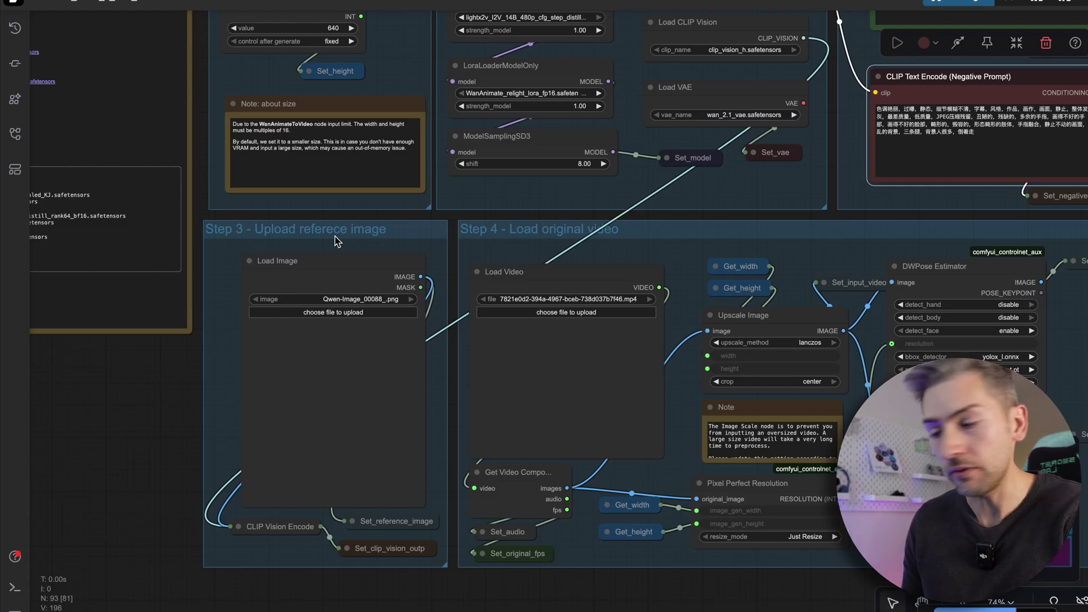
Step: Upload the Gemini_Generated PNG from the Intro folder as the reference image in the Load Image node
{"action": "left_click", "coordinate": [319, 314]}
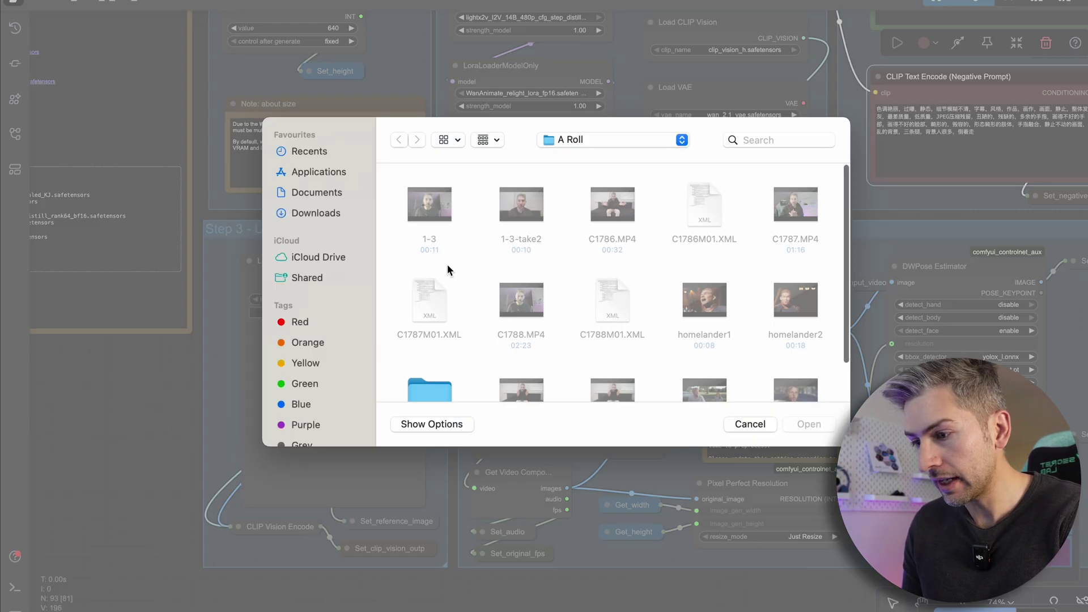
{"action": "scroll", "coordinate": [454, 318], "scroll_direction": "down", "scroll_amount": 3}
{"action": "double_click", "coordinate": [443, 328]}
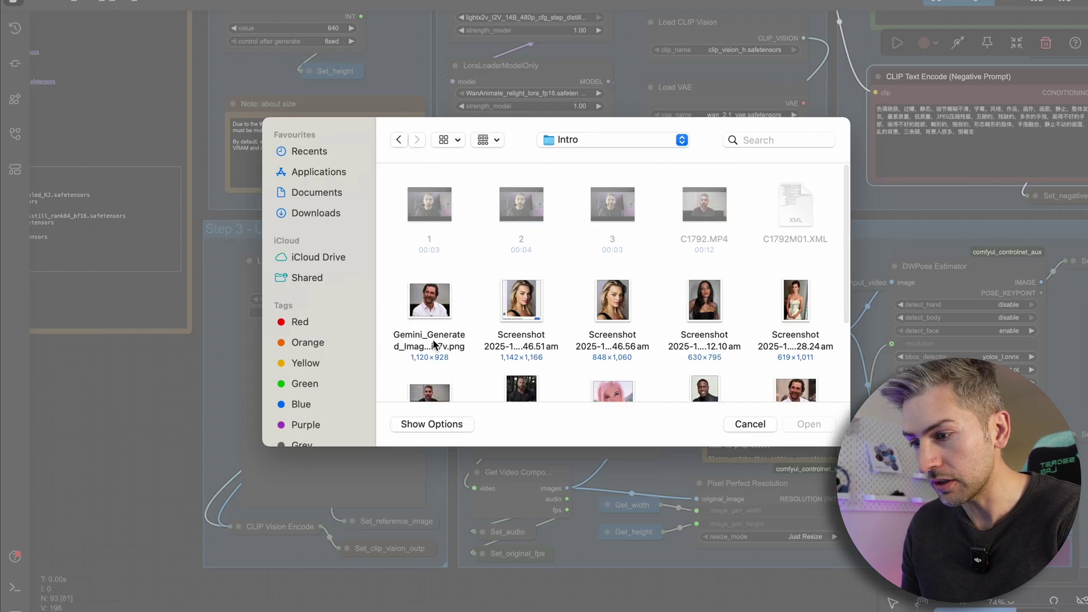
{"action": "scroll", "coordinate": [564, 333], "scroll_direction": "down", "scroll_amount": 5}
{"action": "scroll", "coordinate": [564, 333], "scroll_direction": "up", "scroll_amount": 4}
{"action": "scroll", "coordinate": [564, 333], "scroll_direction": "up", "scroll_amount": 1}
{"action": "left_click", "coordinate": [436, 266]}
{"action": "key", "text": "space"}
{"action": "key", "text": "space"}
{"action": "double_click", "coordinate": [436, 267]}
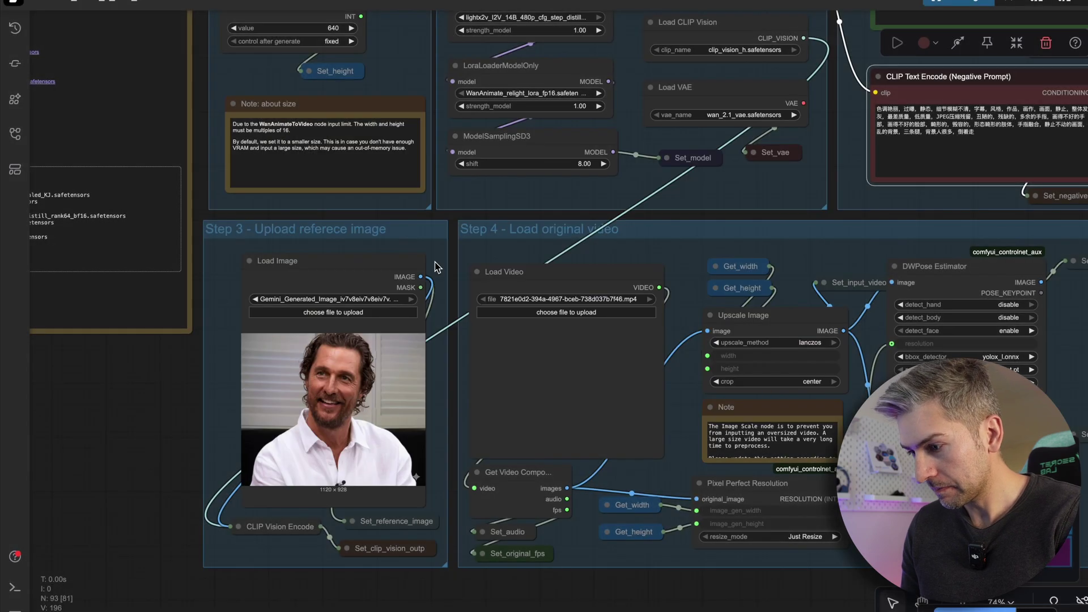
Step: Preview C1792.MP4 in the Intro folder and try to upload it as the original video in the Load Video node
{"action": "left_click", "coordinate": [567, 312]}
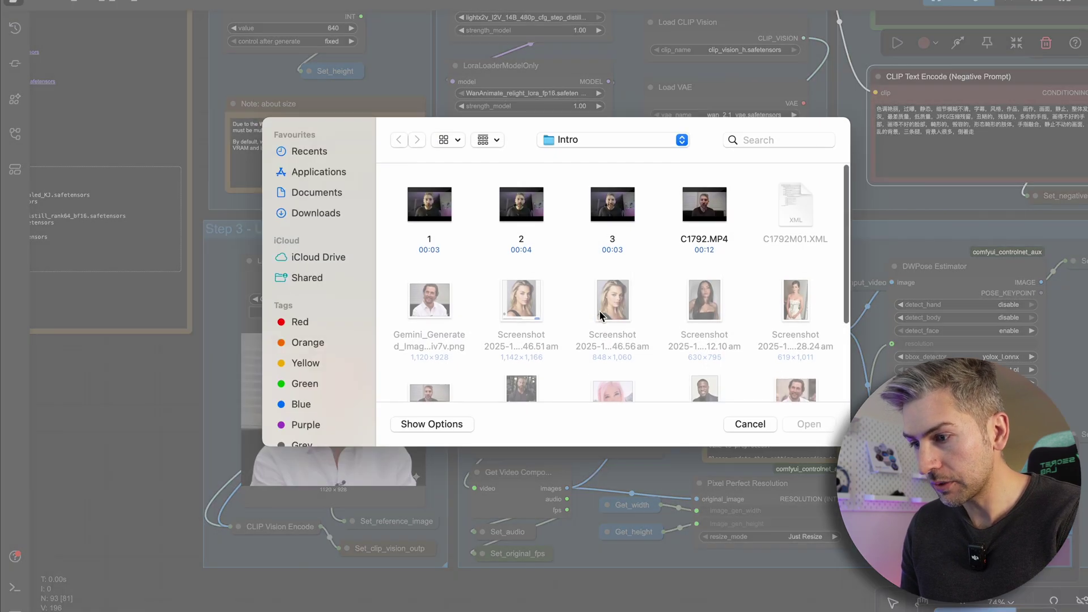
{"action": "scroll", "coordinate": [652, 258], "scroll_direction": "down", "scroll_amount": 5}
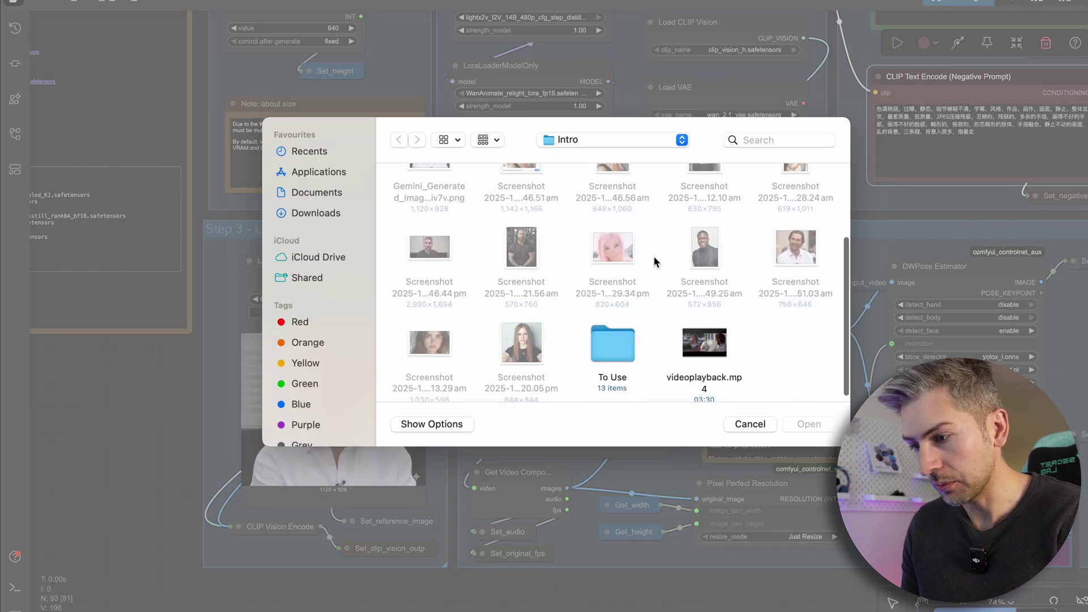
{"action": "scroll", "coordinate": [666, 252], "scroll_direction": "up", "scroll_amount": 5}
{"action": "left_click", "coordinate": [681, 243]}
{"action": "key", "text": "space"}
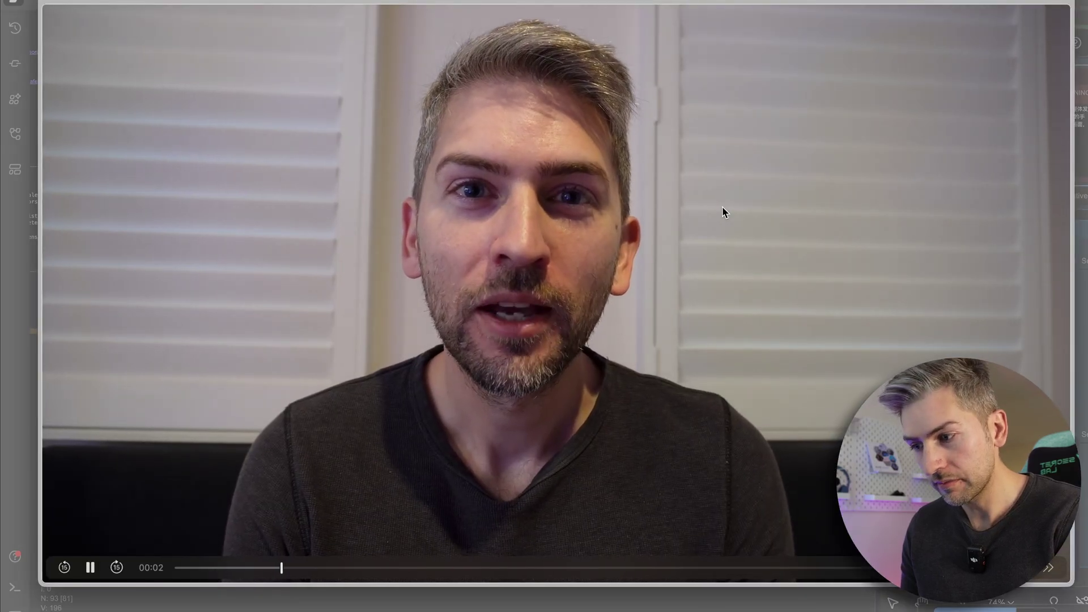
{"action": "key", "text": "space"}
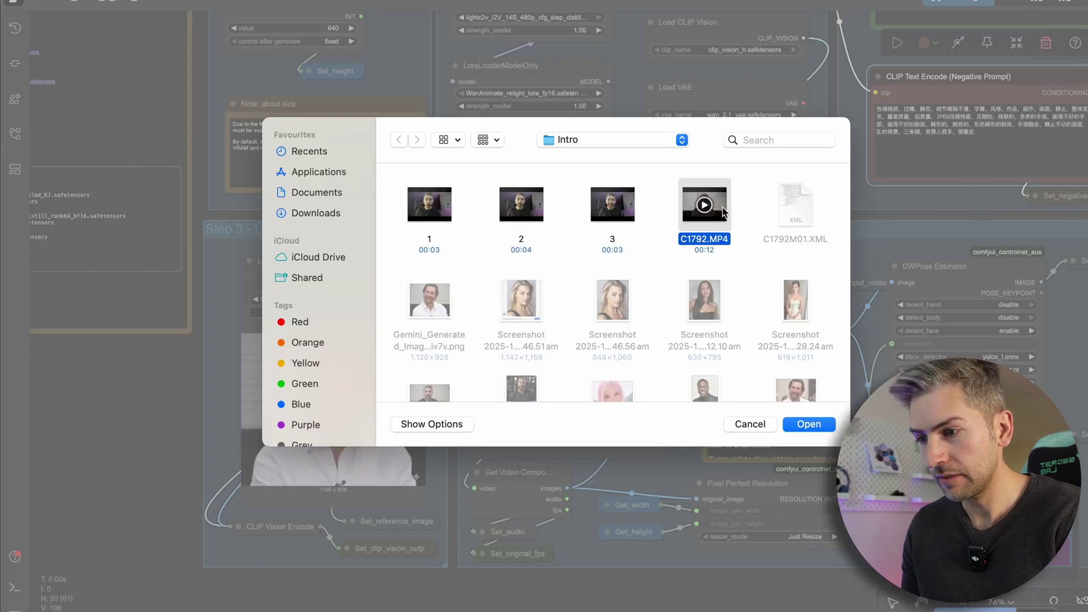
{"action": "key", "text": "Return"}
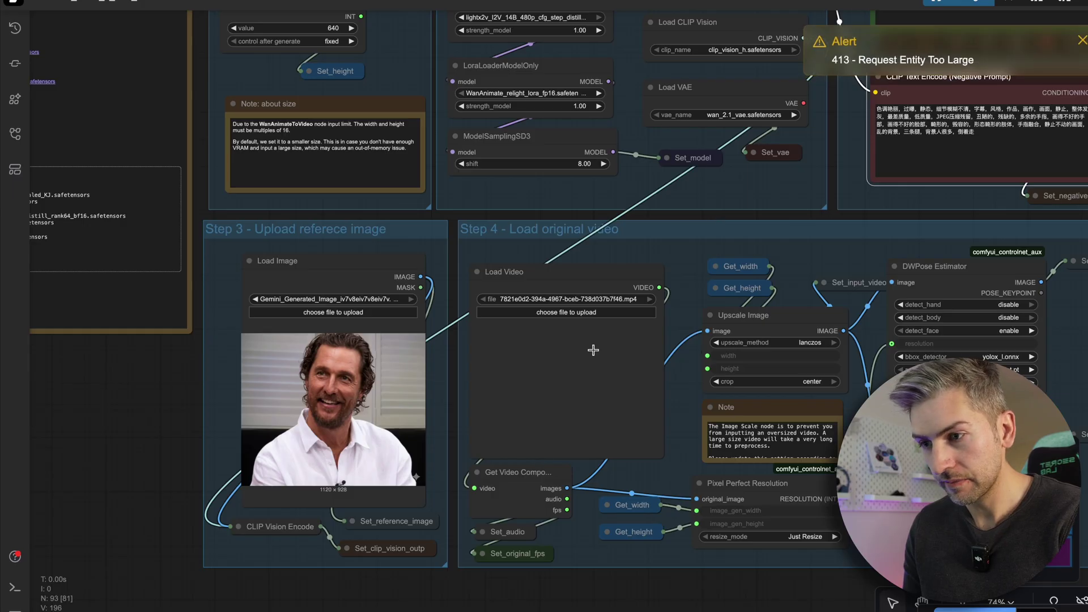
Step: Upload clip 1 from the Intro folder as the original video in the Load Video node
{"action": "left_click", "coordinate": [582, 313]}
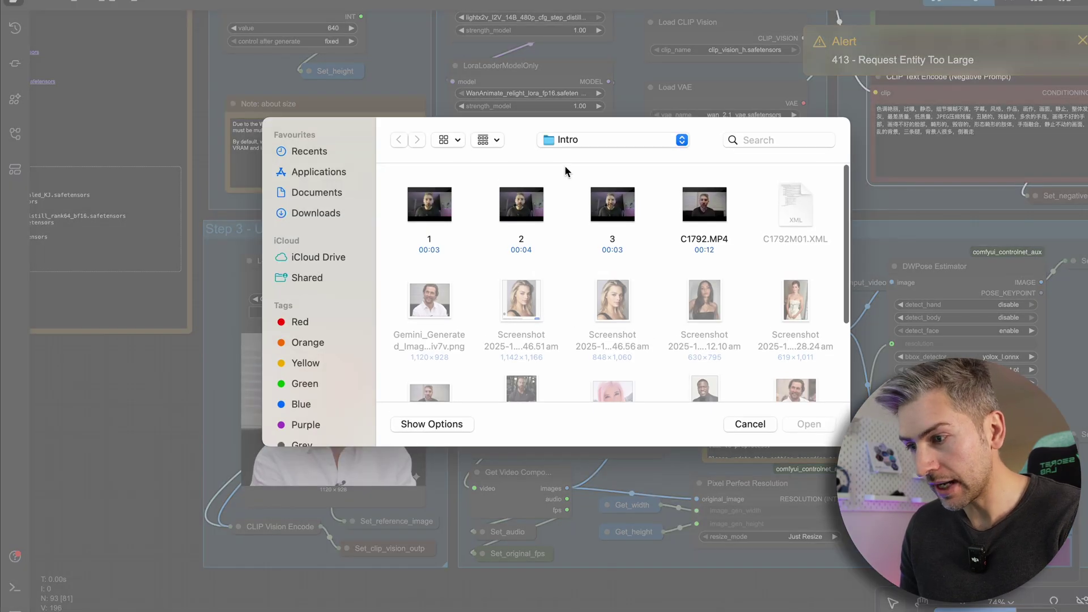
{"action": "scroll", "coordinate": [652, 306], "scroll_direction": "down", "scroll_amount": 5}
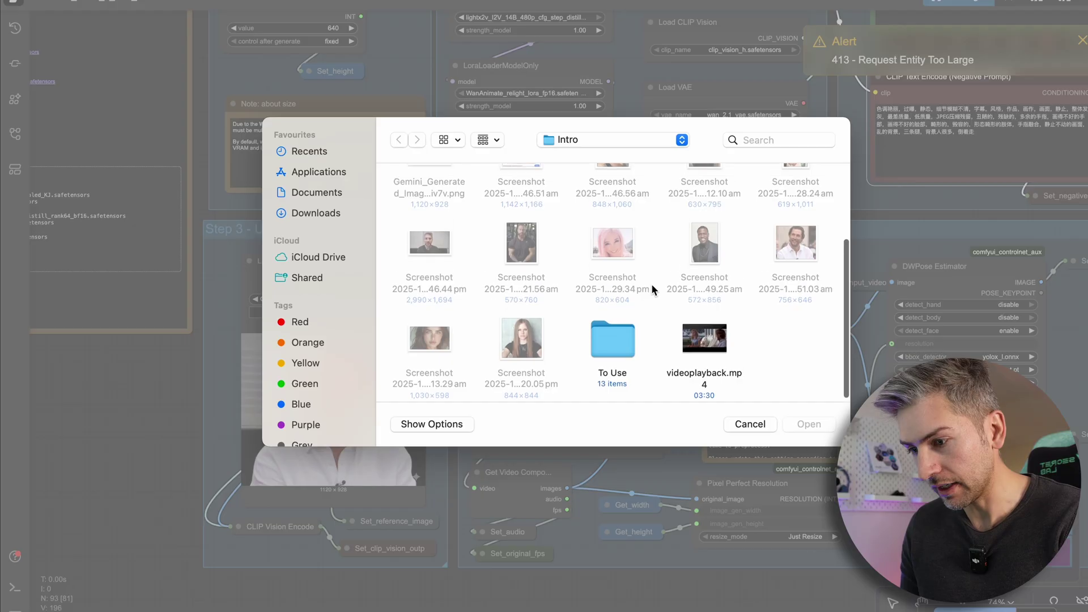
{"action": "double_click", "coordinate": [622, 354]}
{"action": "key", "text": "super+bracketleft"}
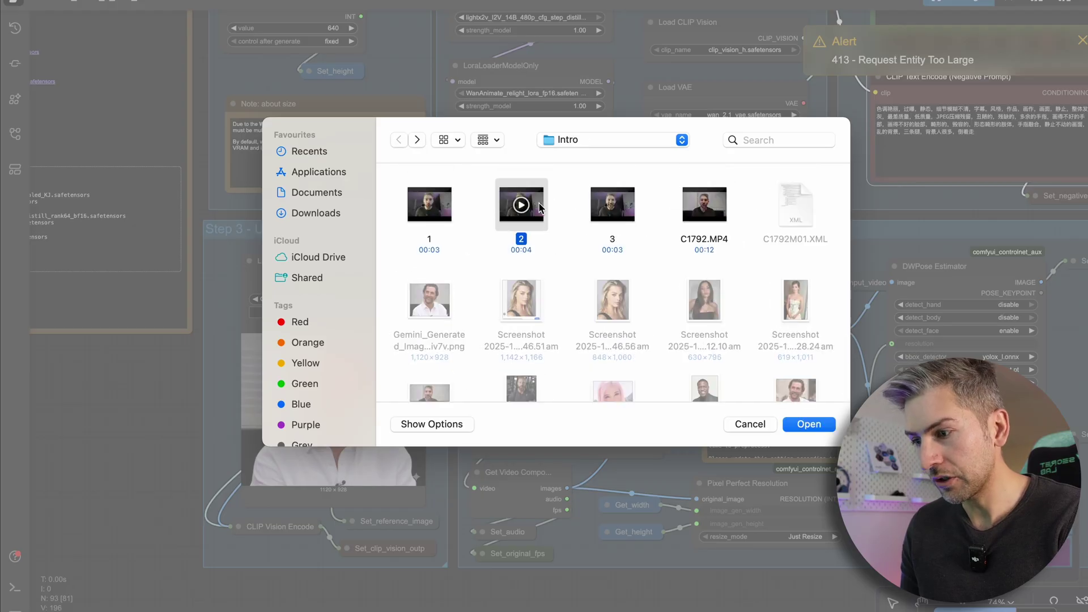
{"action": "left_click", "coordinate": [444, 218]}
{"action": "double_click", "coordinate": [444, 219]}
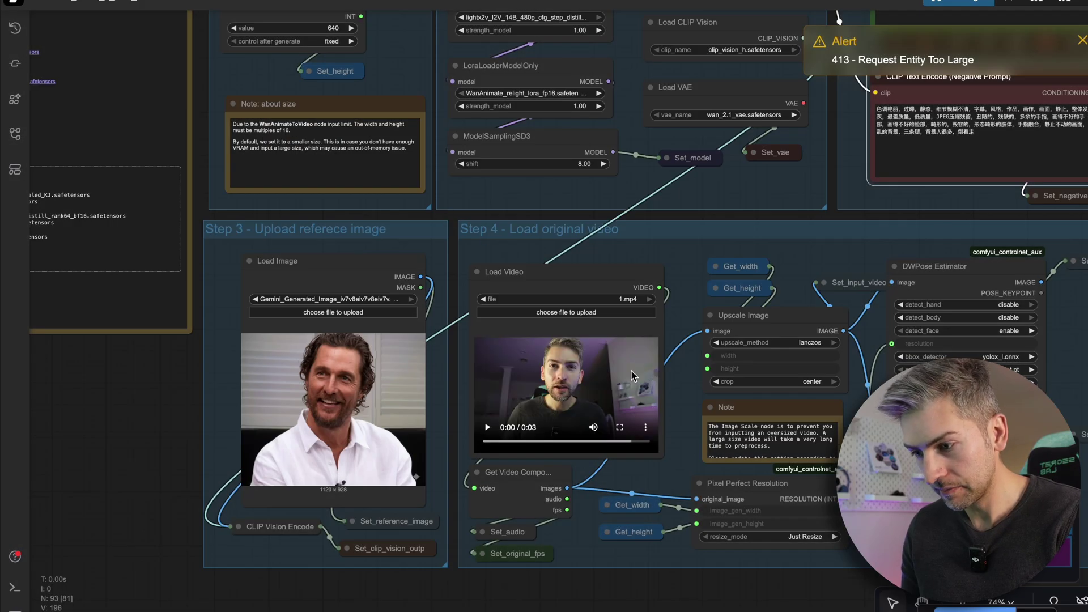
Step: Dismiss the upload alert and run the workflow once to load the video's first frame into the Points Editor
{"action": "scroll", "coordinate": [936, 267], "scroll_direction": "right", "scroll_amount": 5}
{"action": "scroll", "coordinate": [935, 266], "scroll_direction": "down", "scroll_amount": 2}
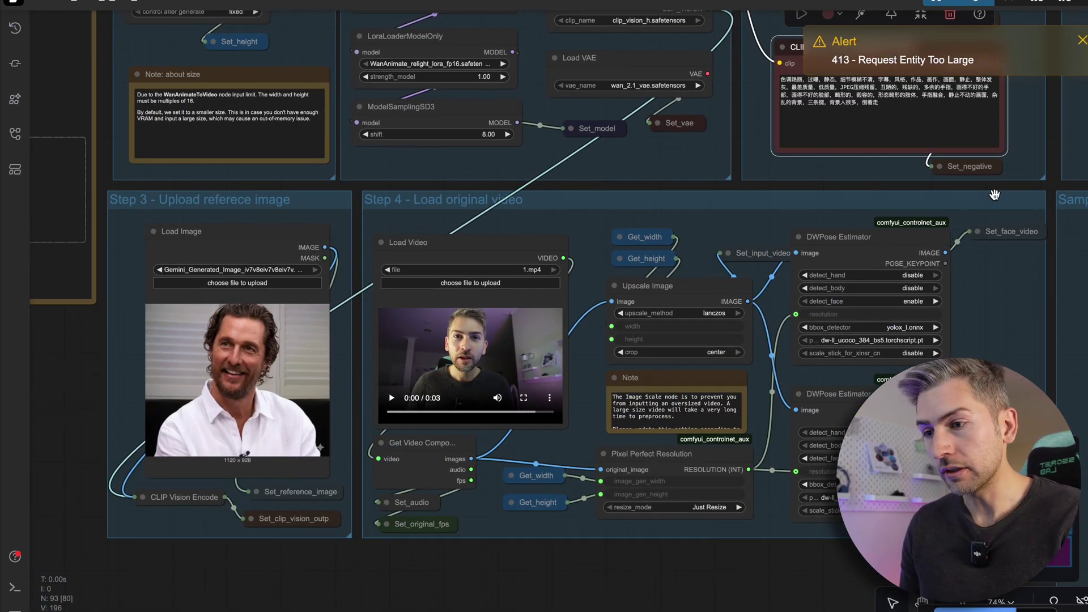
{"action": "scroll", "coordinate": [996, 195], "scroll_direction": "right", "scroll_amount": 15}
{"action": "scroll", "coordinate": [997, 196], "scroll_direction": "up", "scroll_amount": 9}
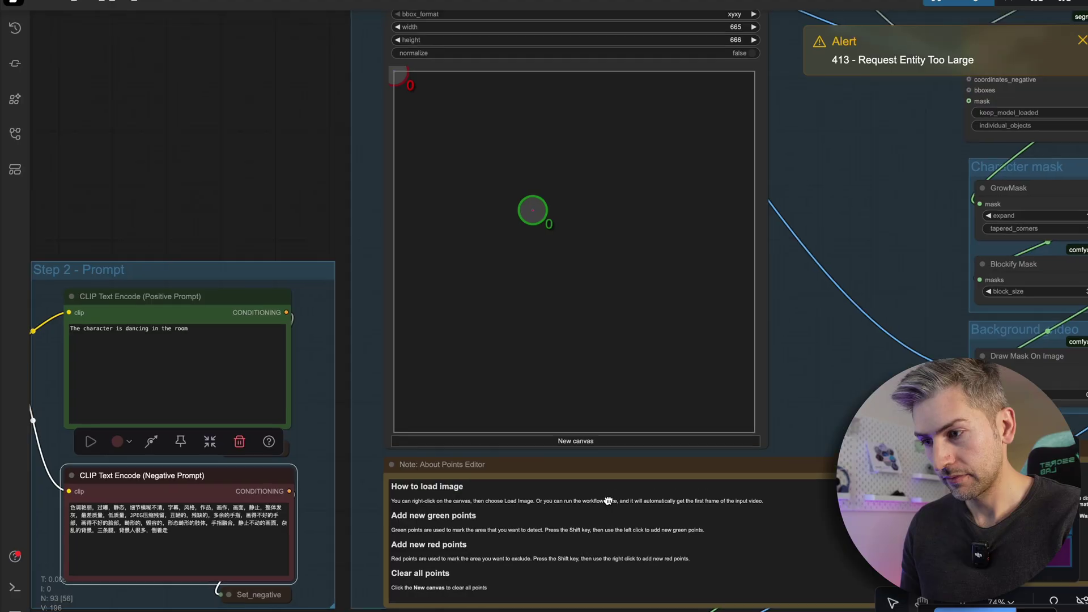
{"action": "left_click", "coordinate": [1075, 25]}
{"action": "left_click", "coordinate": [955, 605]}
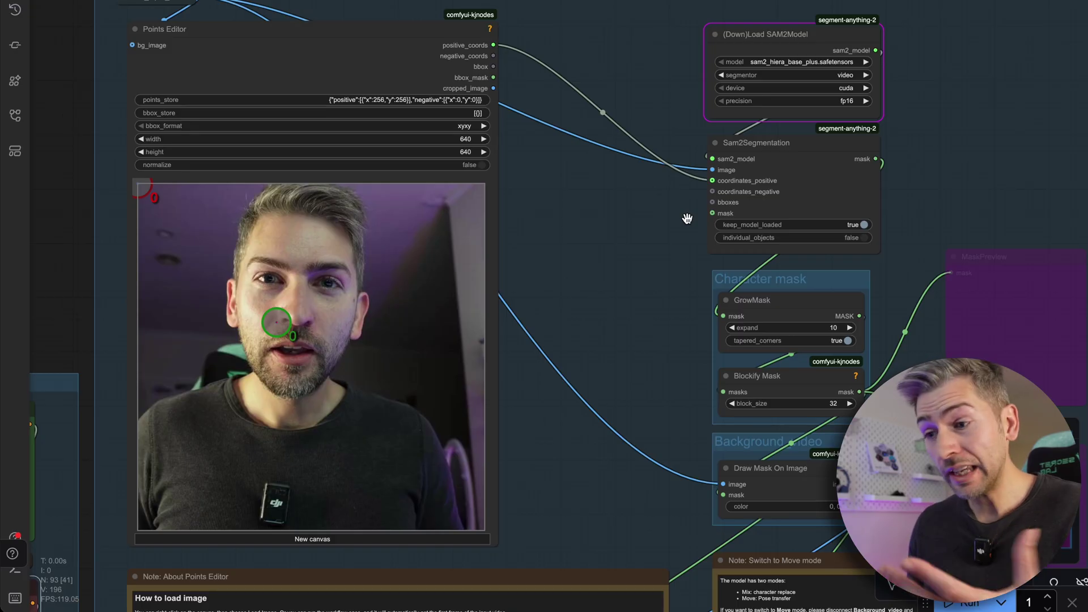
Step: Set the (Down)Load SAM2Model node's device to mps and precision to fp32, running the workflow after each change
{"action": "scroll", "coordinate": [766, 75], "scroll_direction": "up", "scroll_amount": 8}
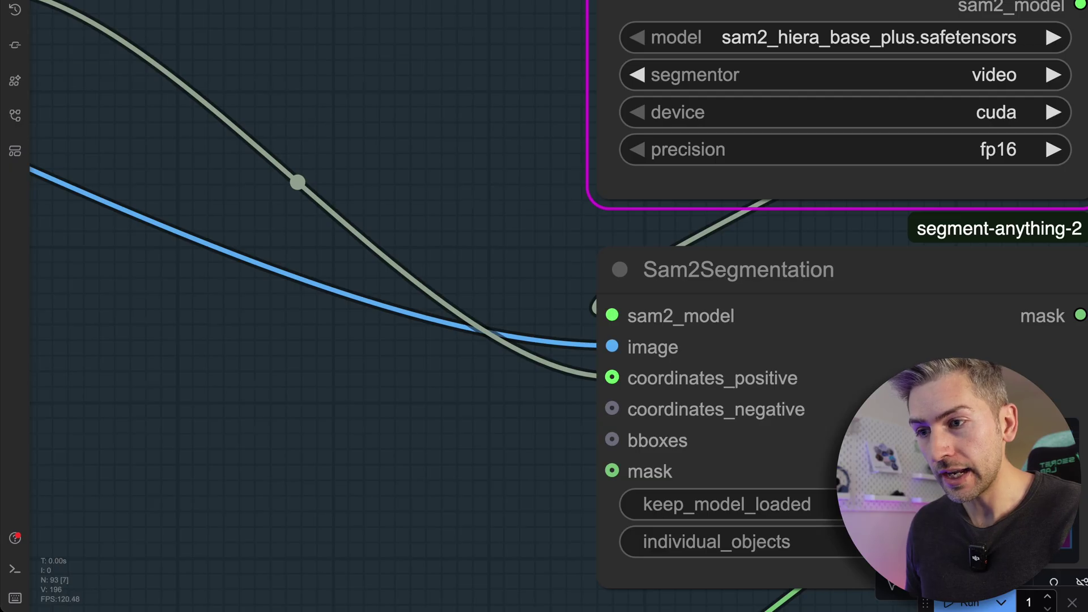
{"action": "left_click", "coordinate": [1053, 112]}
{"action": "left_click", "coordinate": [1053, 112]}
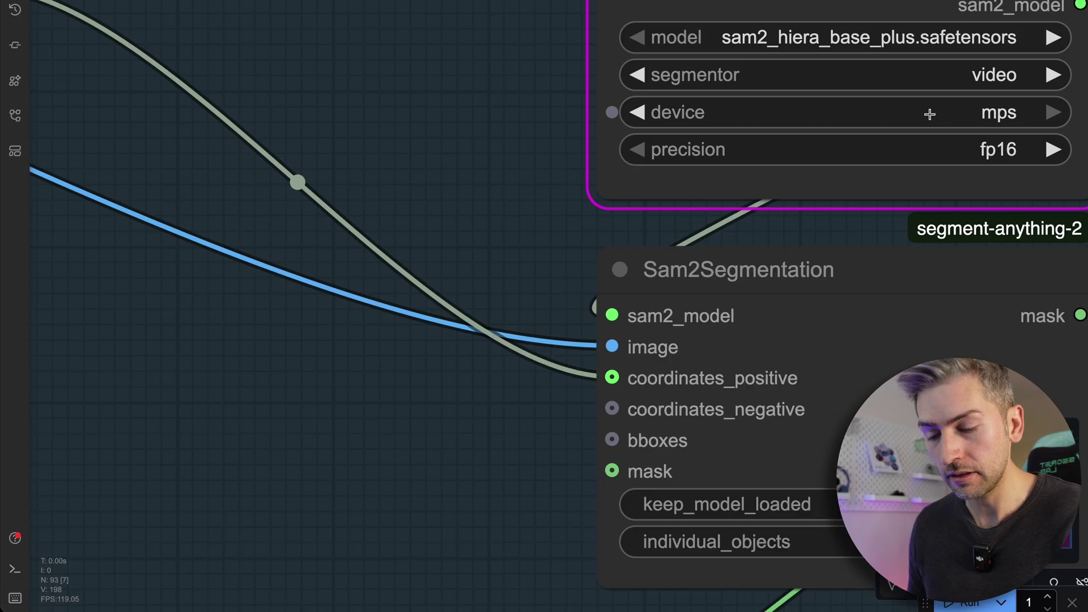
{"action": "scroll", "coordinate": [644, 272], "scroll_direction": "down", "scroll_amount": 10}
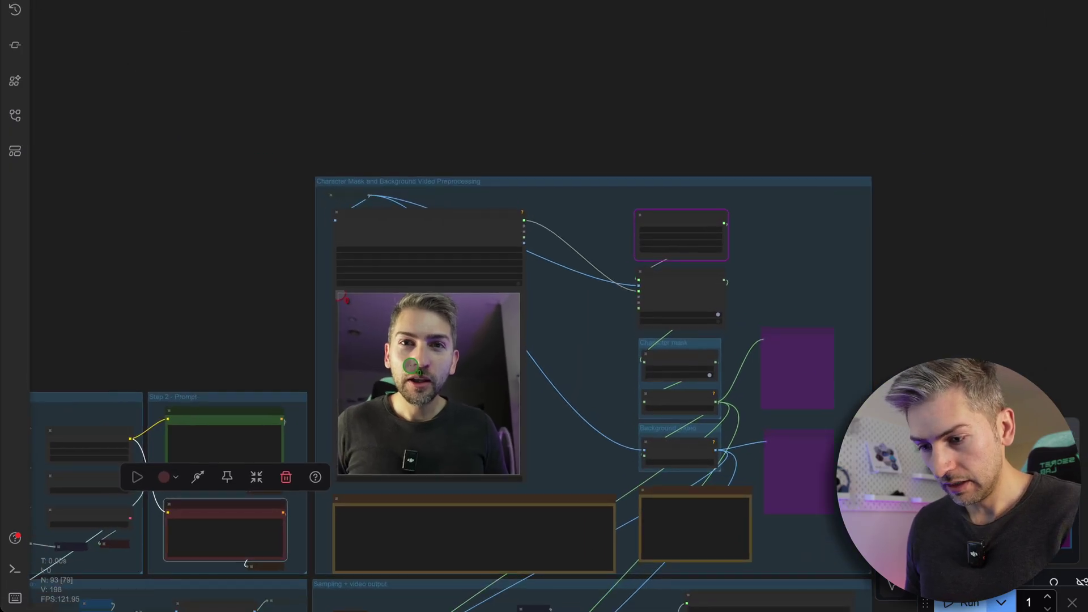
{"action": "left_click", "coordinate": [964, 602]}
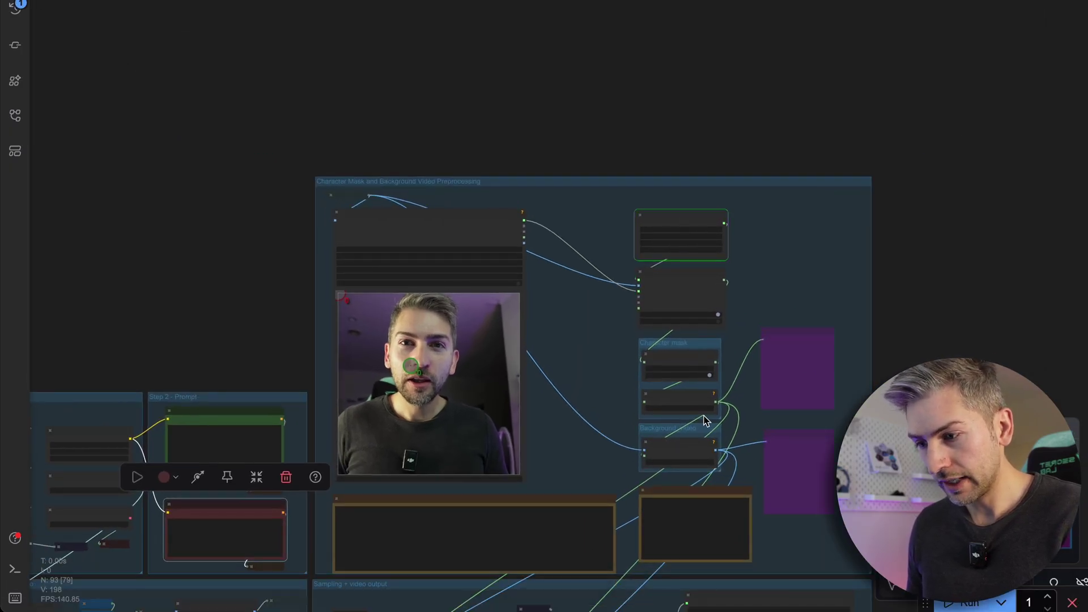
{"action": "key", "text": "Escape"}
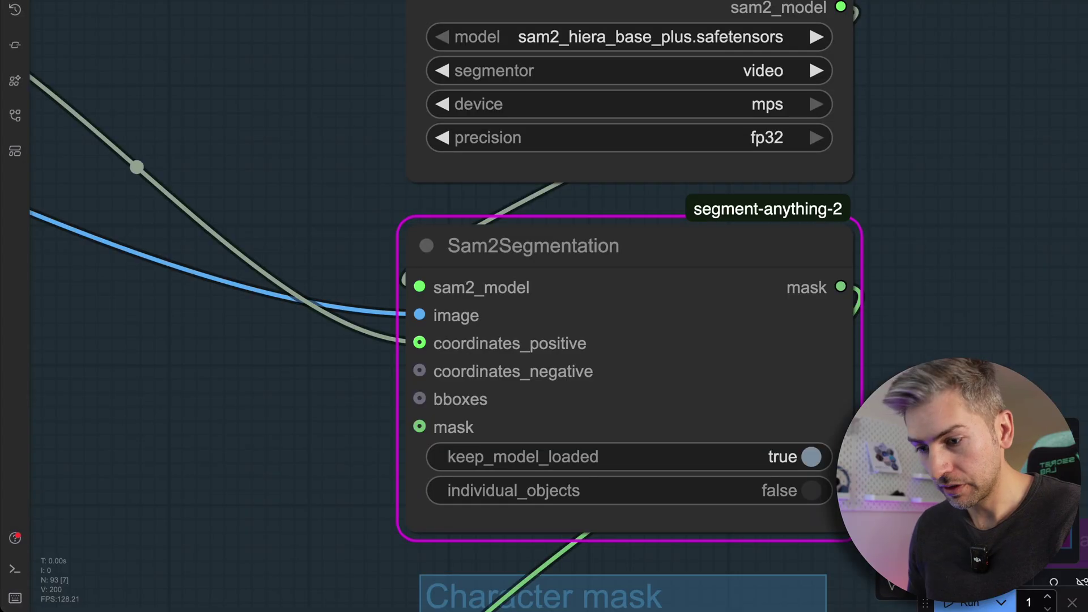
{"action": "left_click", "coordinate": [949, 606]}
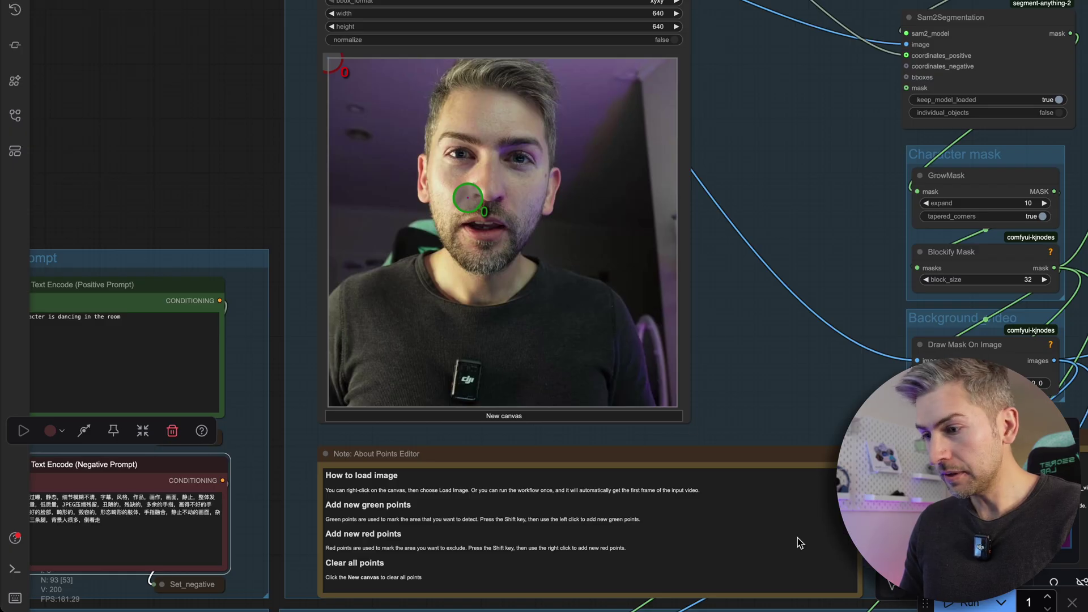
Step: Add five green points on the man's cheek, forehead and sweater and two red points on the background in the Points Editor, and run the workflow
{"action": "left_click", "coordinate": [528, 195], "text": "shift"}
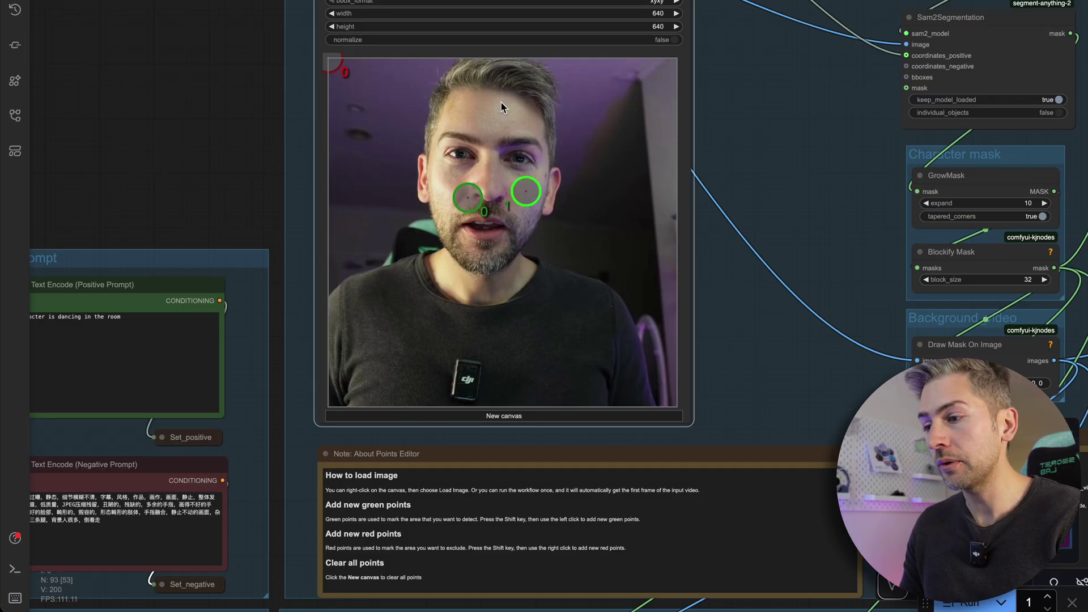
{"action": "left_click", "coordinate": [489, 89], "text": "shift"}
{"action": "left_click", "coordinate": [583, 374], "text": "shift"}
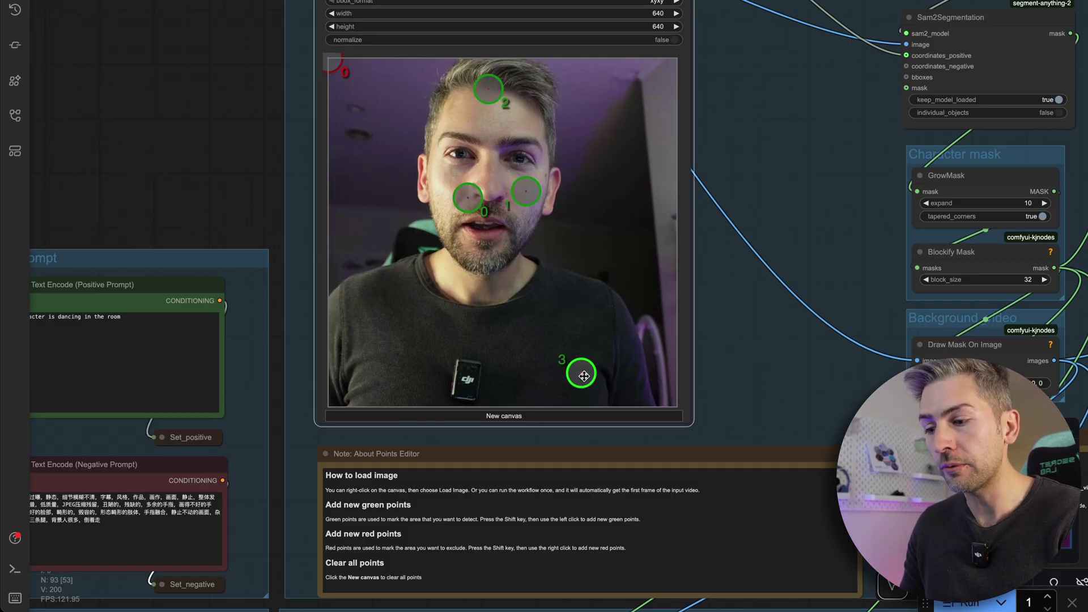
{"action": "left_click", "coordinate": [370, 334], "text": "shift"}
{"action": "left_click", "coordinate": [537, 305], "text": "shift"}
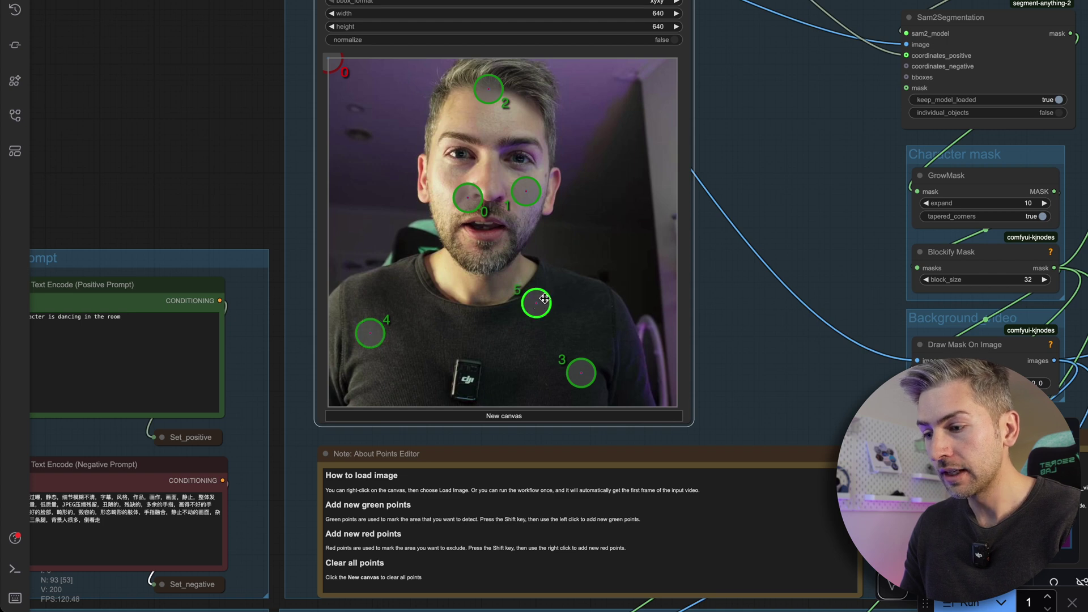
{"action": "right_click", "coordinate": [625, 132], "text": "shift"}
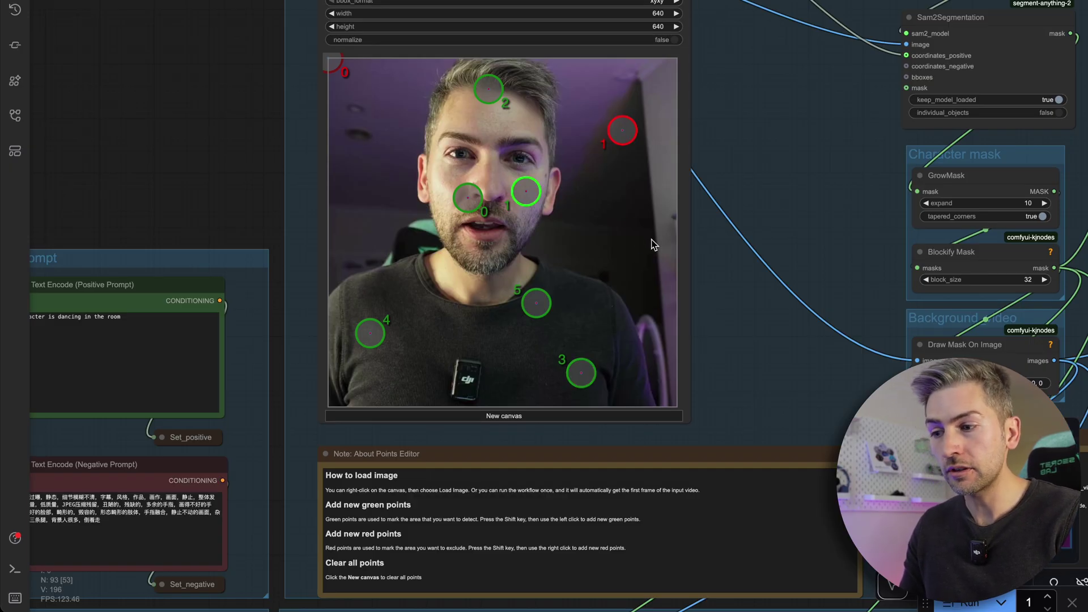
{"action": "right_click", "coordinate": [650, 238], "text": "shift"}
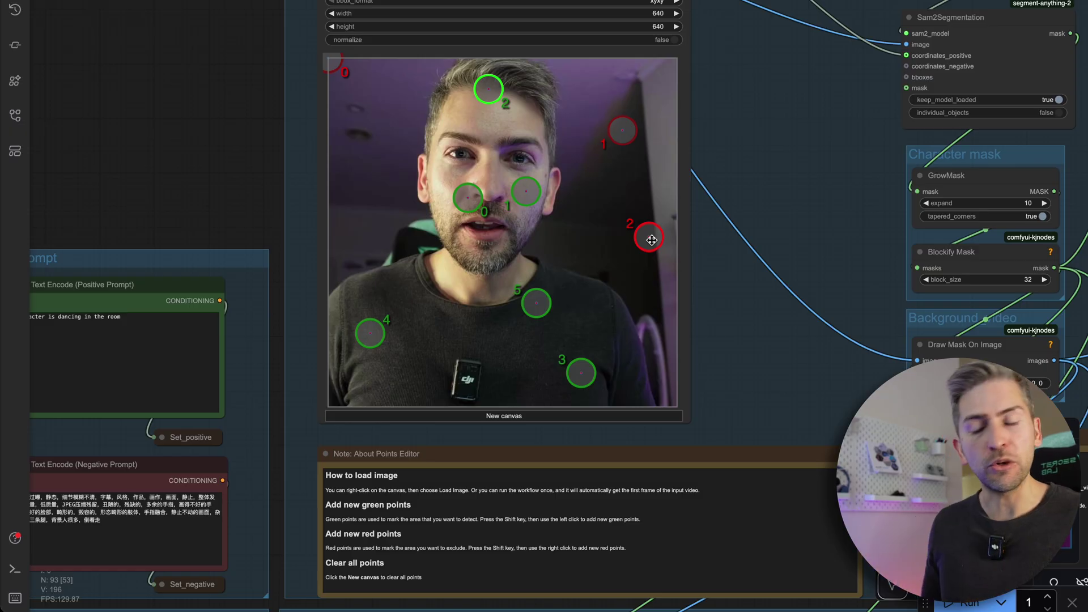
{"action": "left_click", "coordinate": [951, 606]}
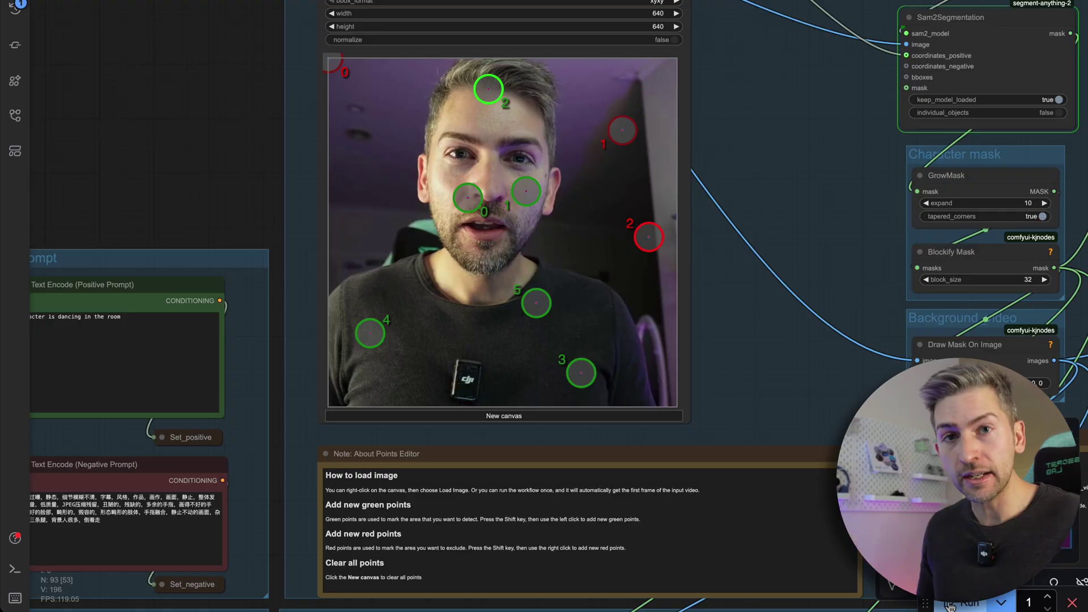